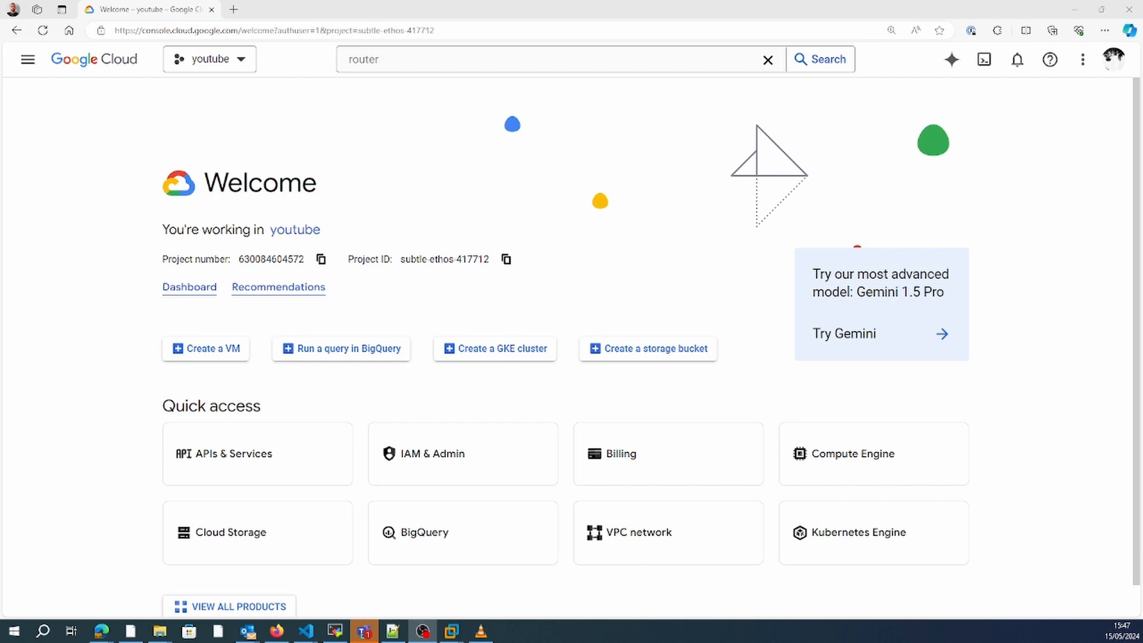
# Step: Open the Compute Engine VM instances page
pyautogui.click(26, 59)
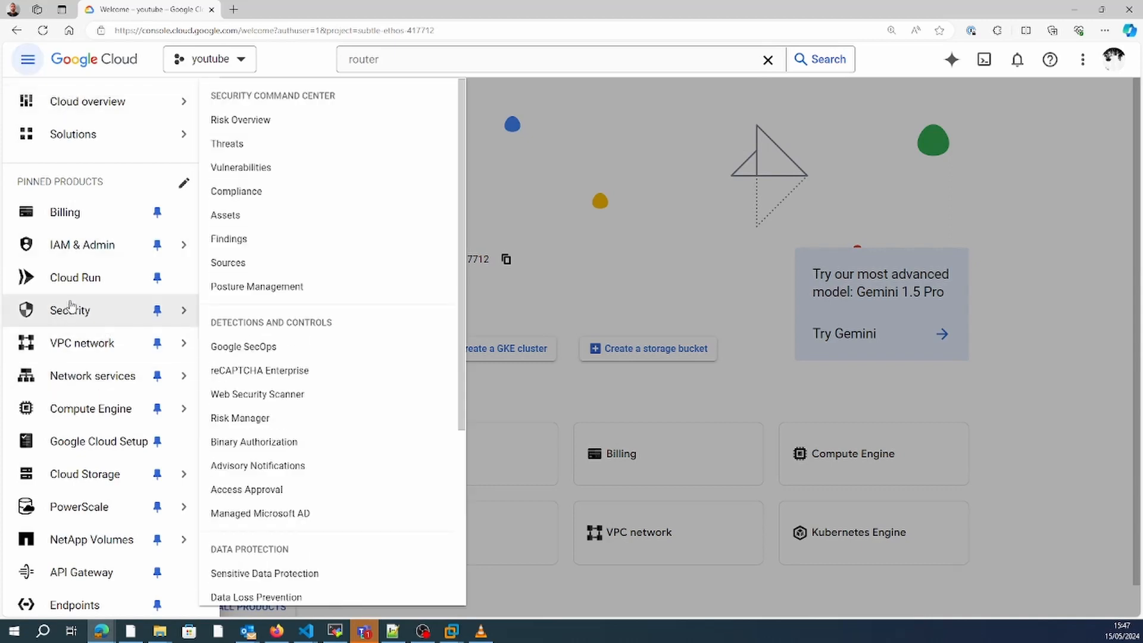
pyautogui.moveTo(82, 353)
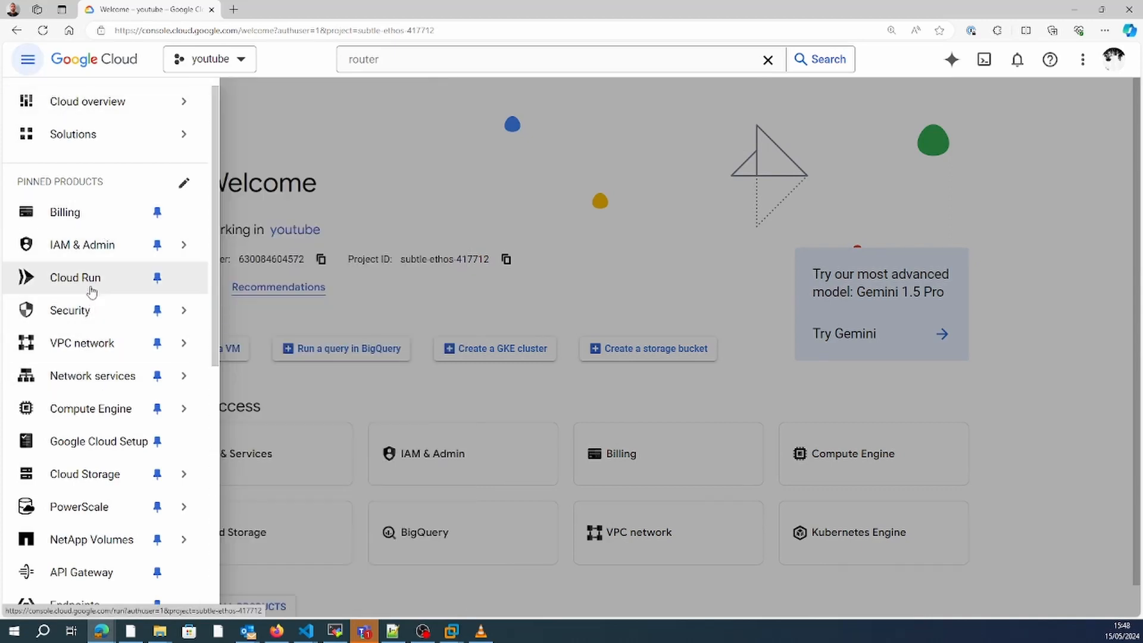
pyautogui.moveTo(113, 403)
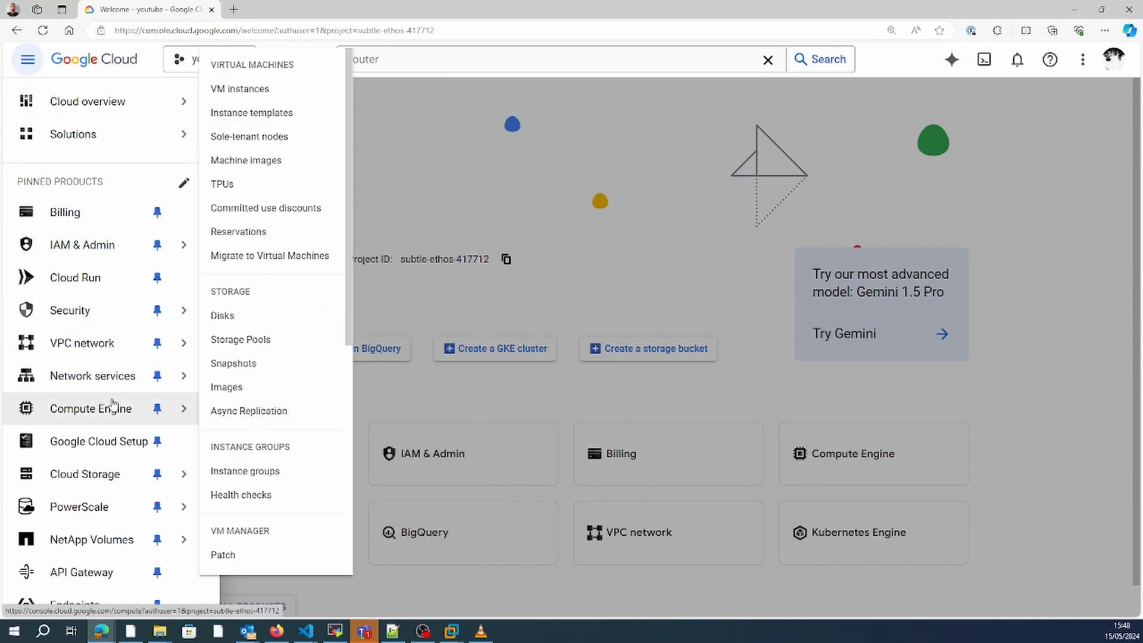
pyautogui.click(265, 88)
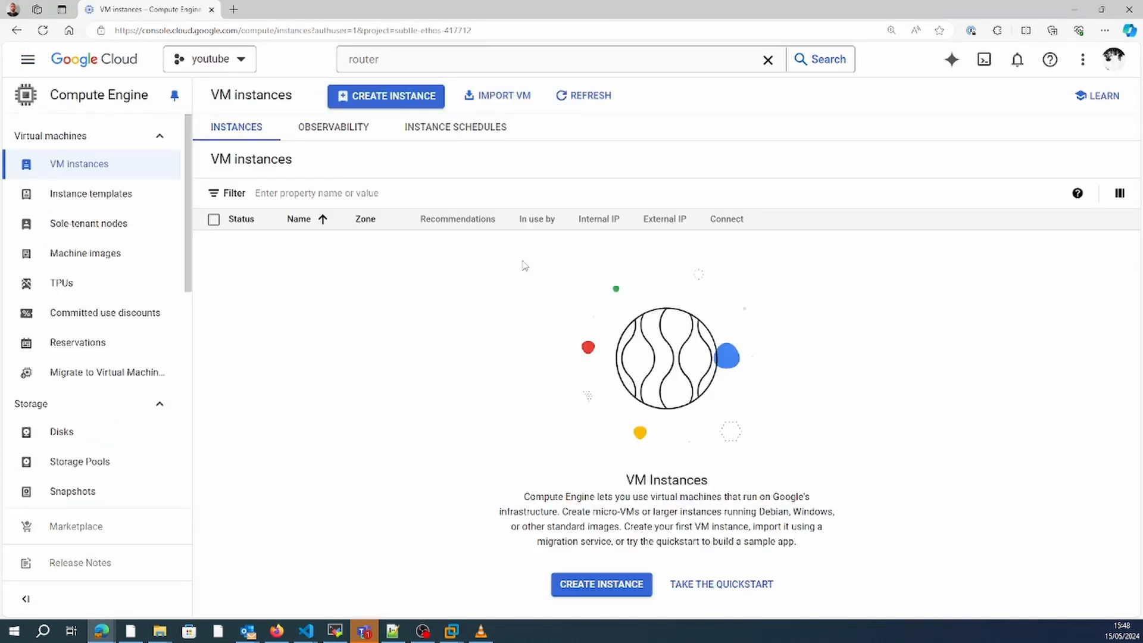
# Step: Start creating a new VM instance and name it sev1
pyautogui.click(380, 100)
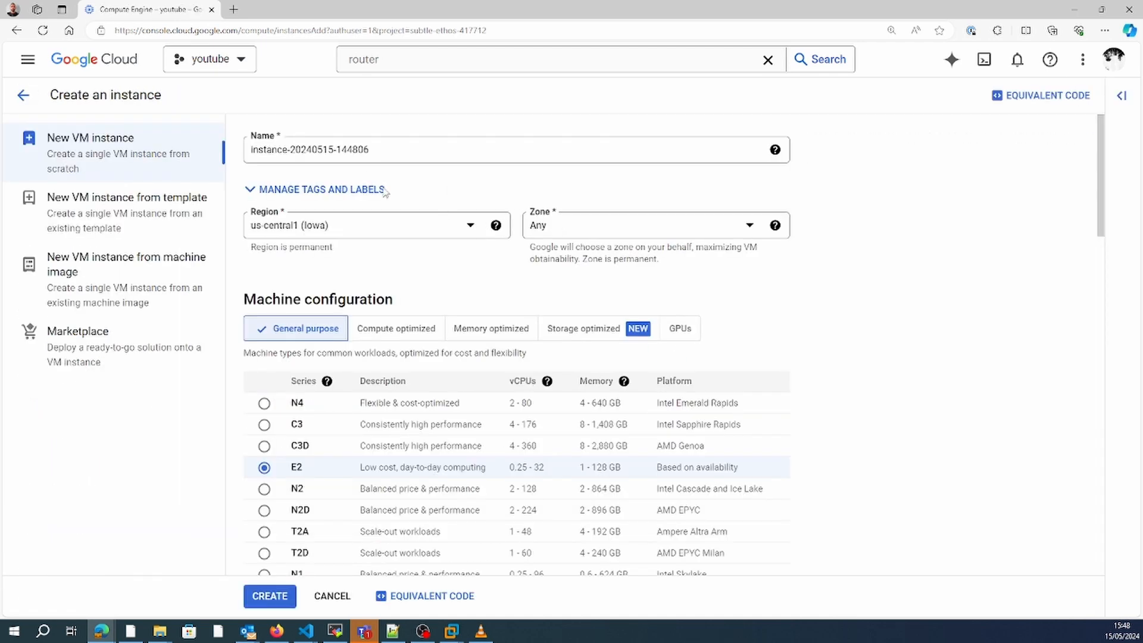
pyautogui.tripleClick(355, 150)
pyautogui.write('sev1')
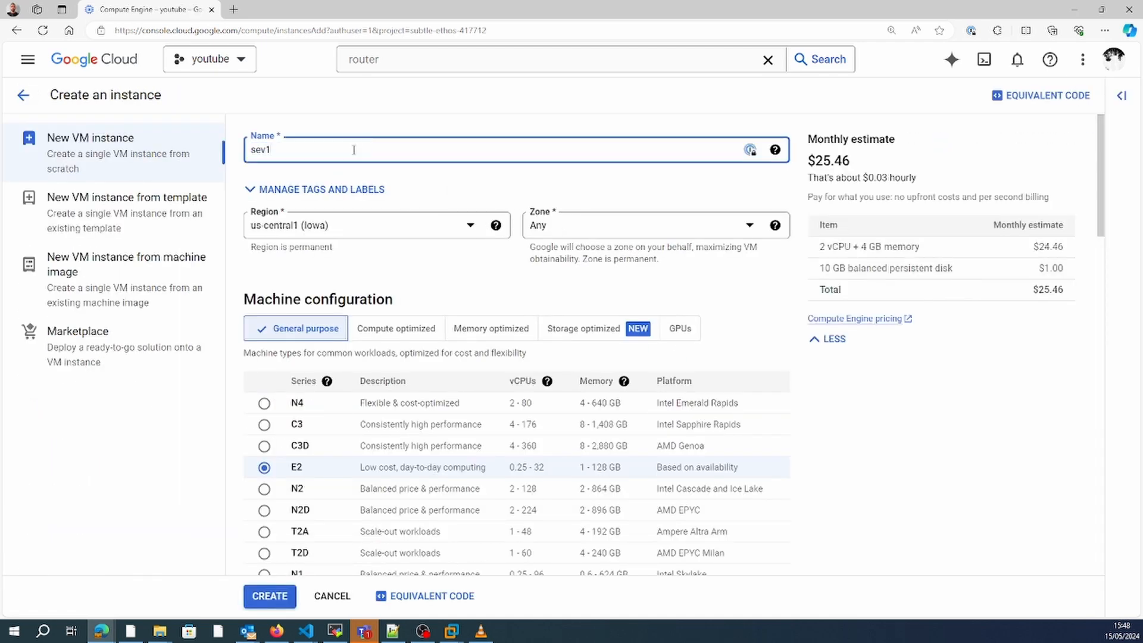
pyautogui.click(1042, 413)
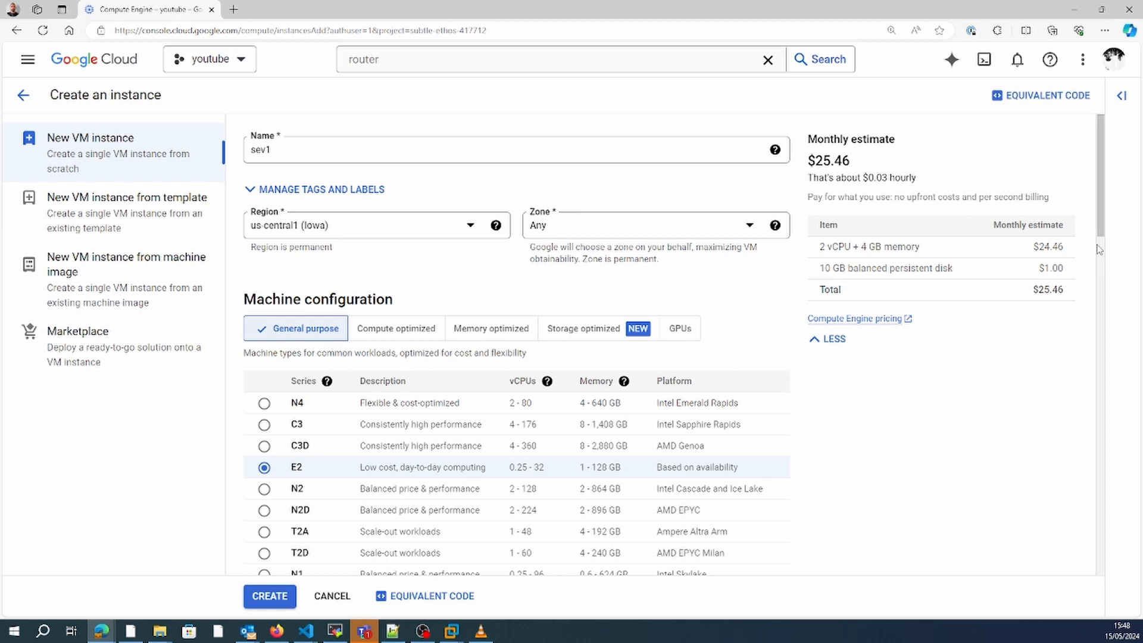
# Step: Expand the Networking settings under the new instance's advanced options
pyautogui.scroll(-2, 1109, 266)
pyautogui.moveTo(1109, 266); pyautogui.dragTo(1106, 402)
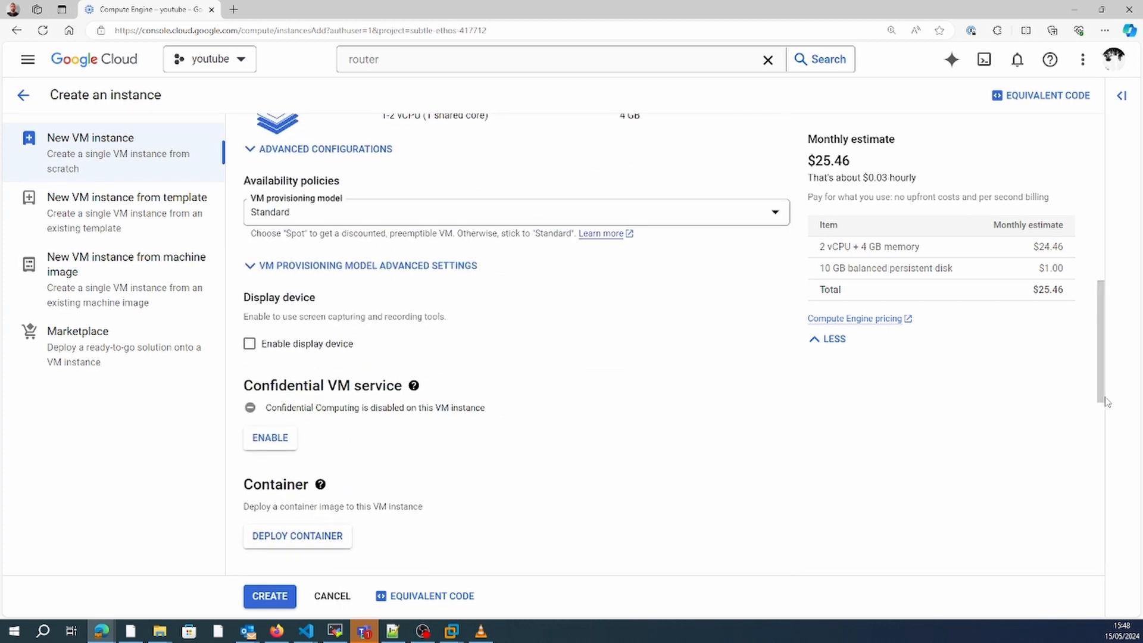
pyautogui.click(1101, 482)
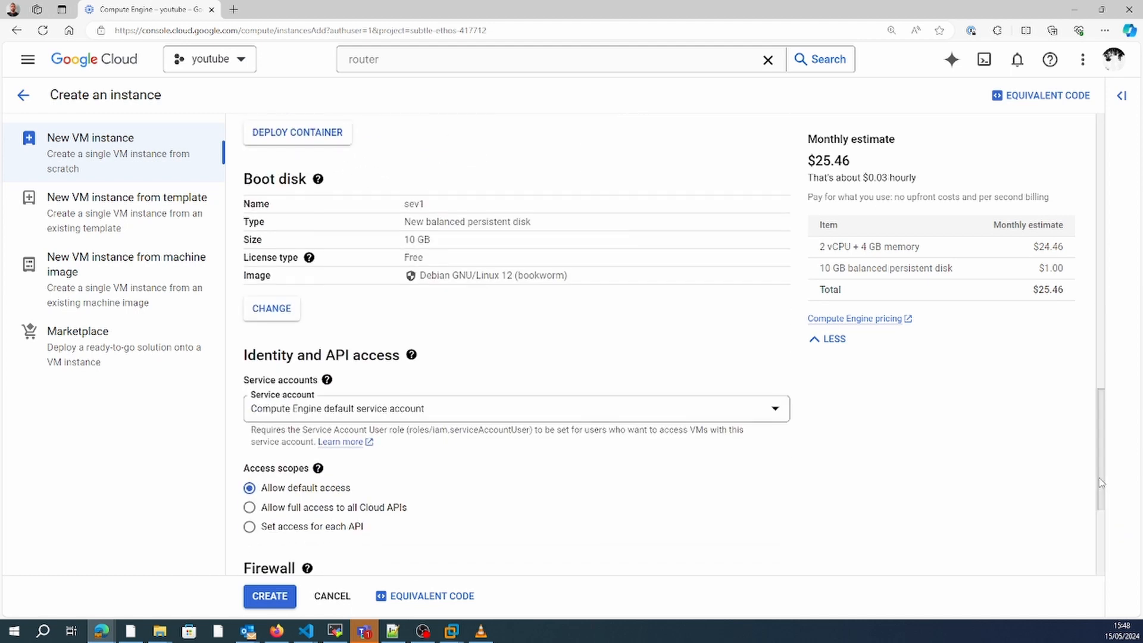
pyautogui.scroll(-4, 1101, 482)
pyautogui.click(637, 518)
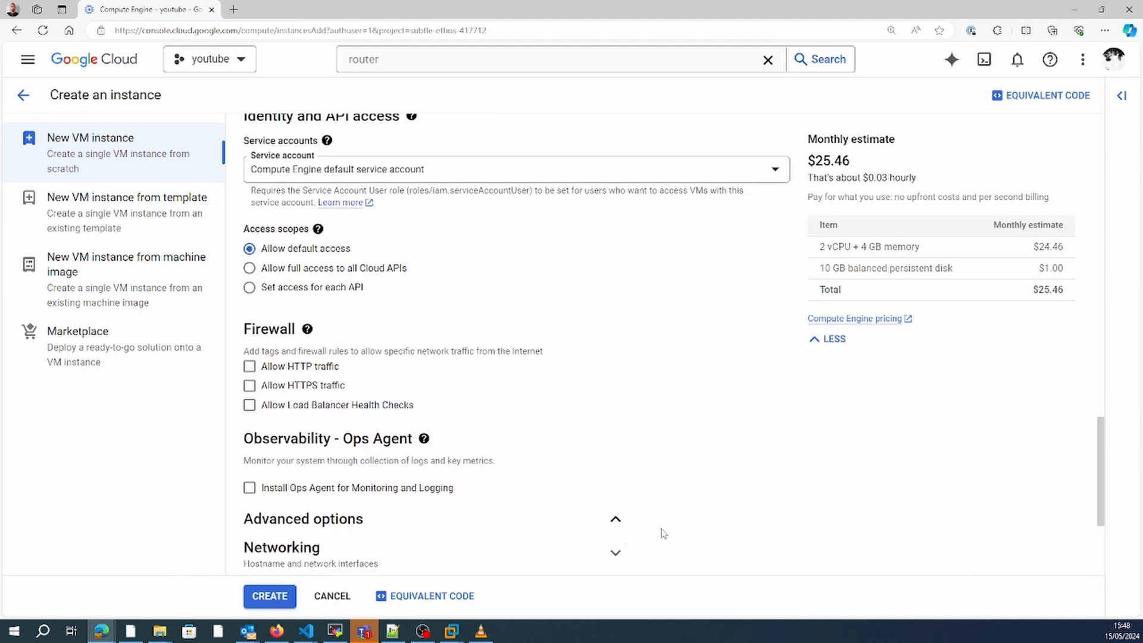
pyautogui.click(1098, 547)
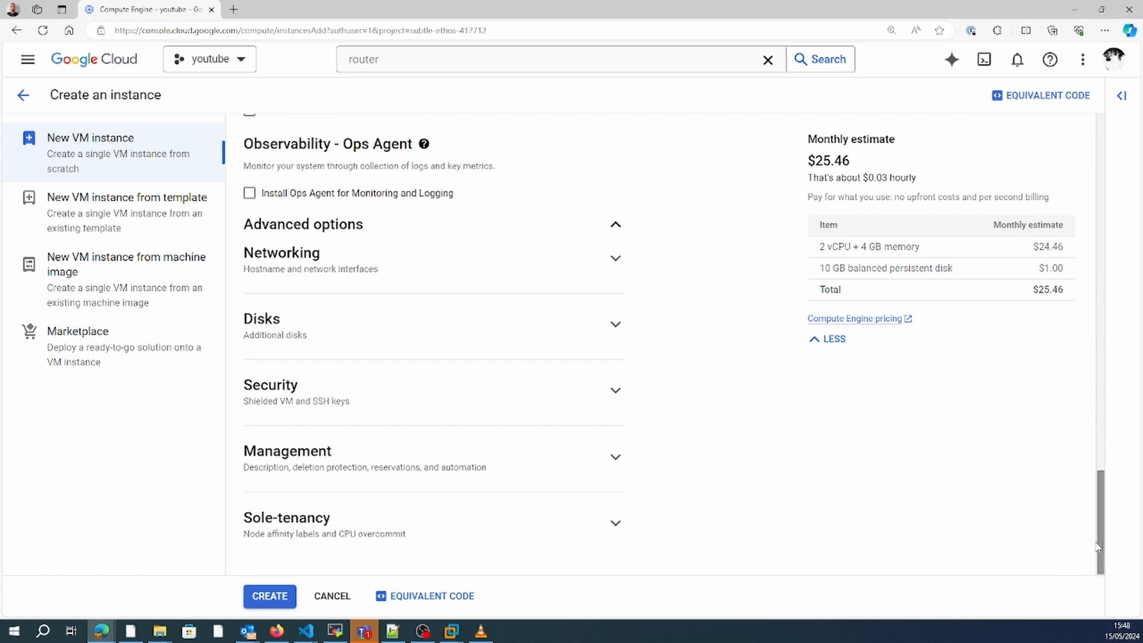
pyautogui.click(615, 259)
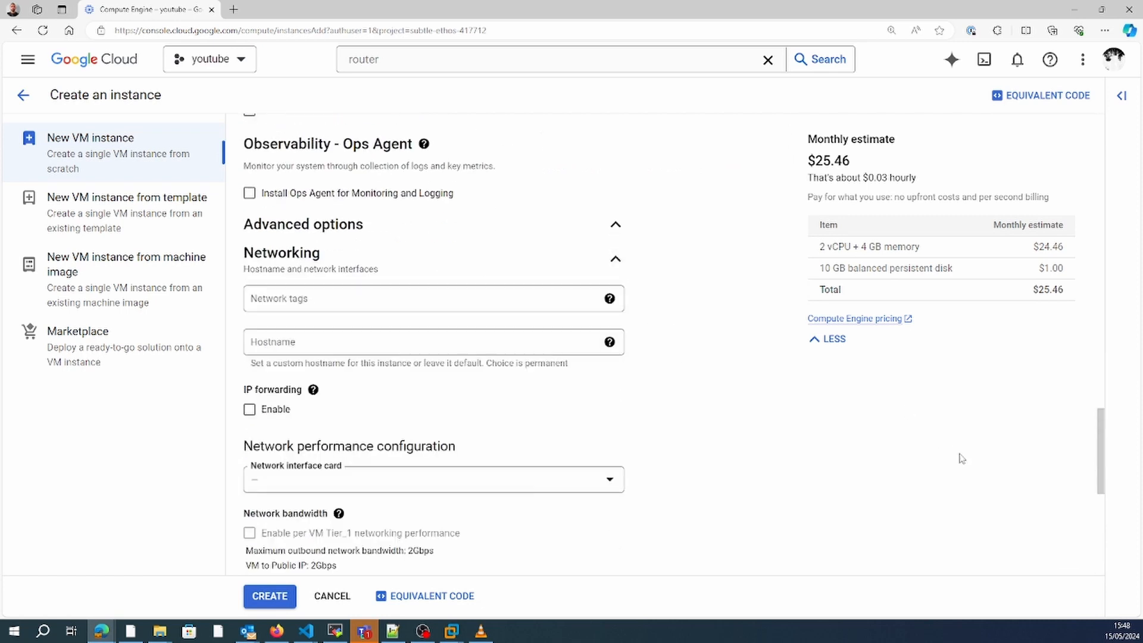
# Step: Edit the default network interface and set its network to vpc01
pyautogui.click(1102, 543)
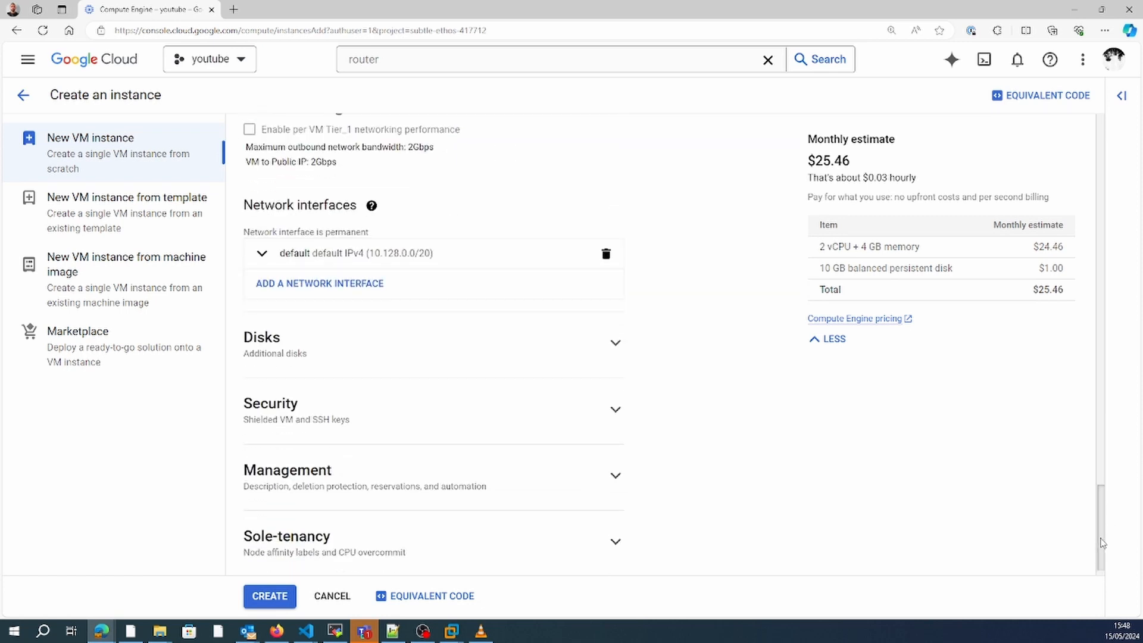
pyautogui.click(370, 260)
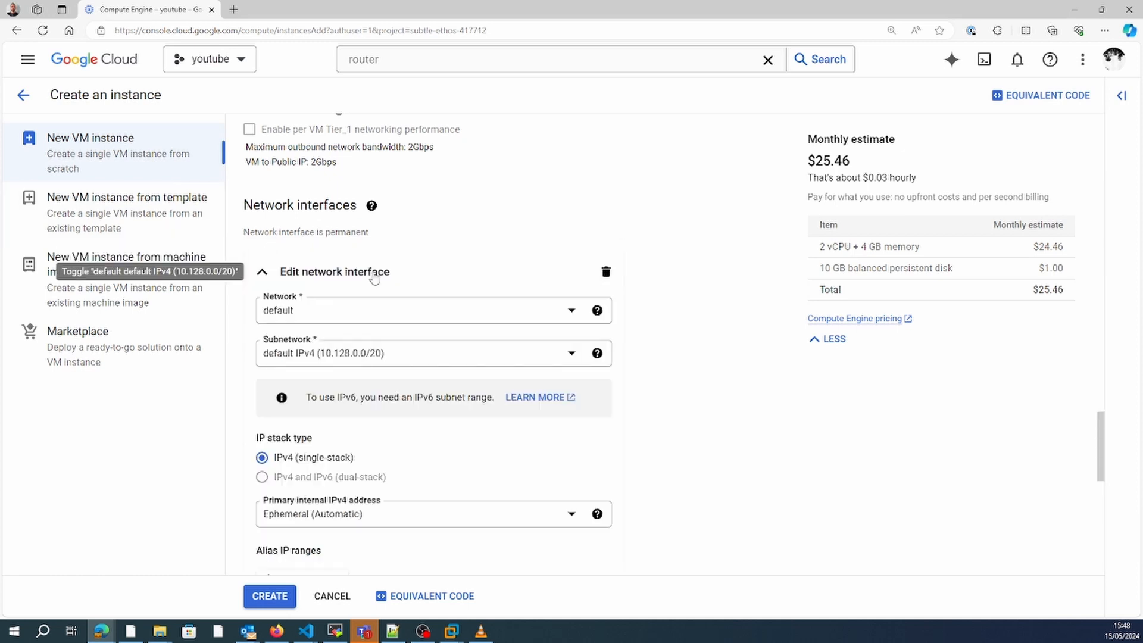
pyautogui.click(409, 315)
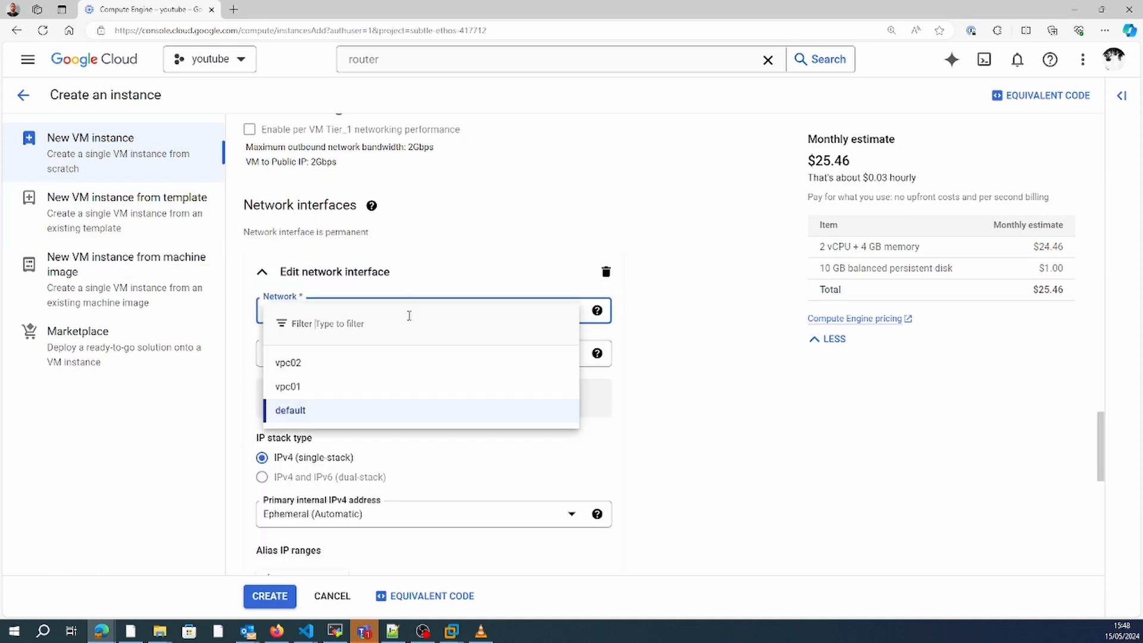
pyautogui.click(368, 386)
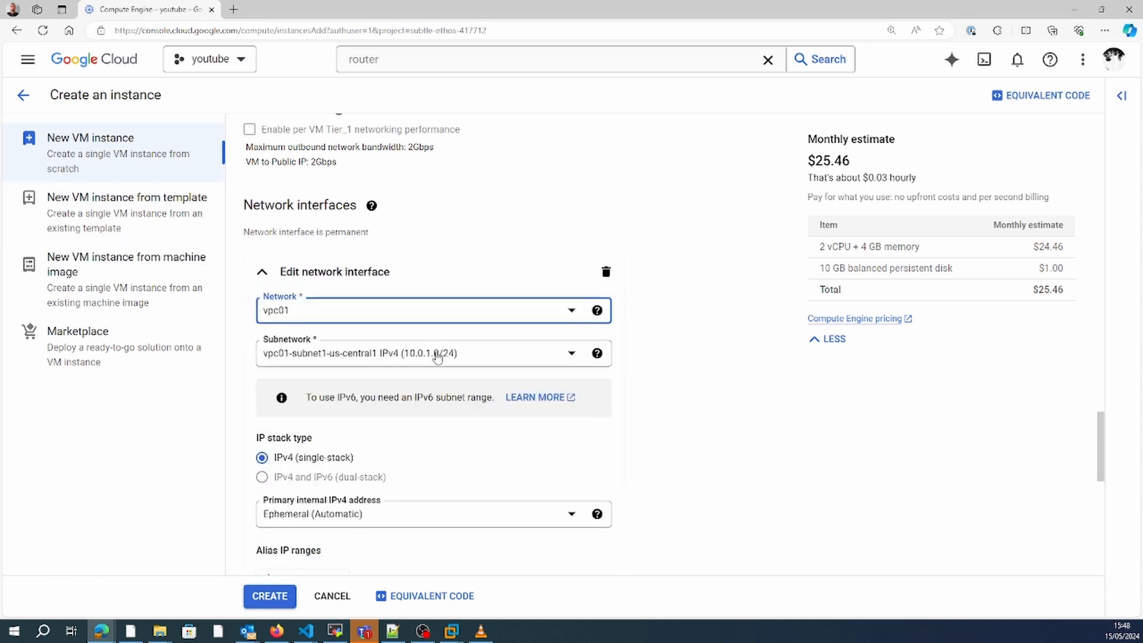
pyautogui.click(766, 452)
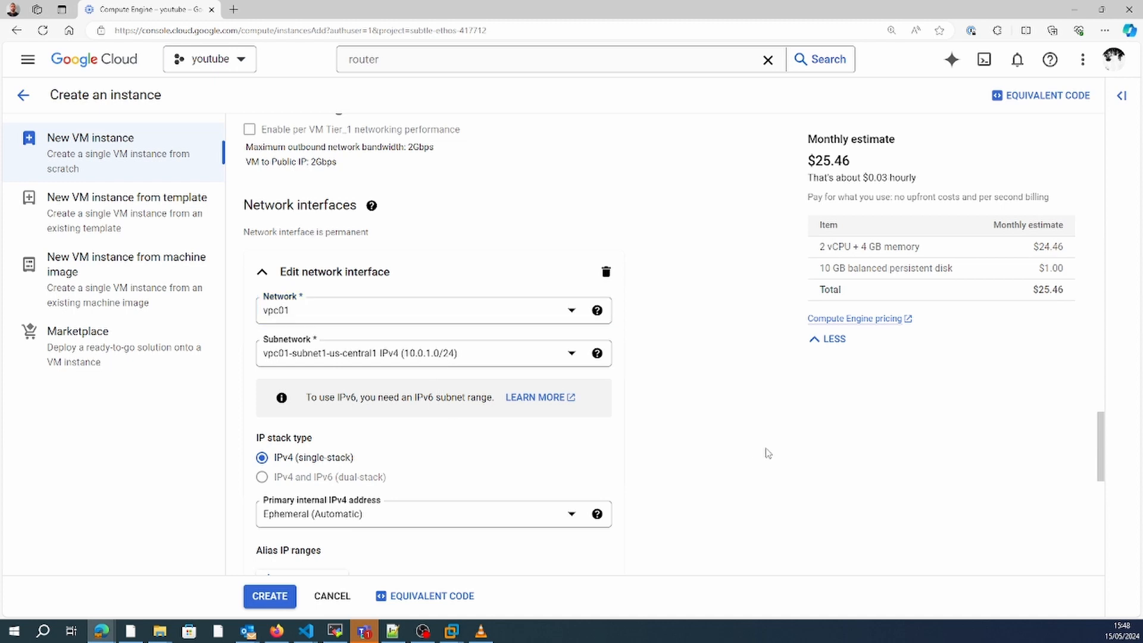
# Step: Set the network interface's external IPv4 address to None
pyautogui.scroll(-4, 767, 453)
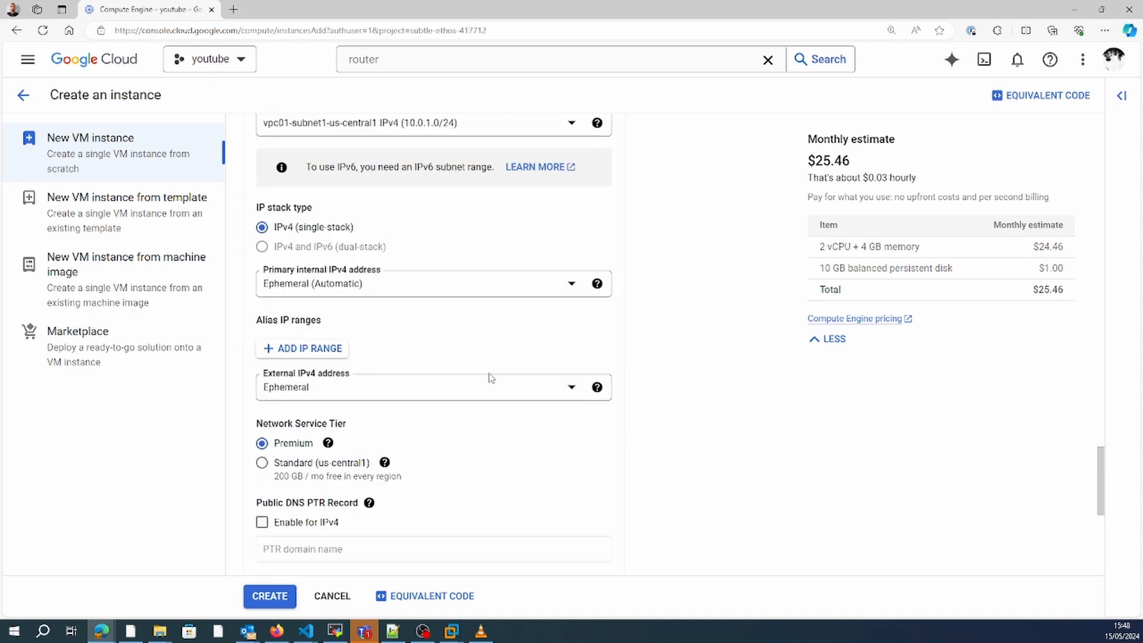
pyautogui.click(491, 393)
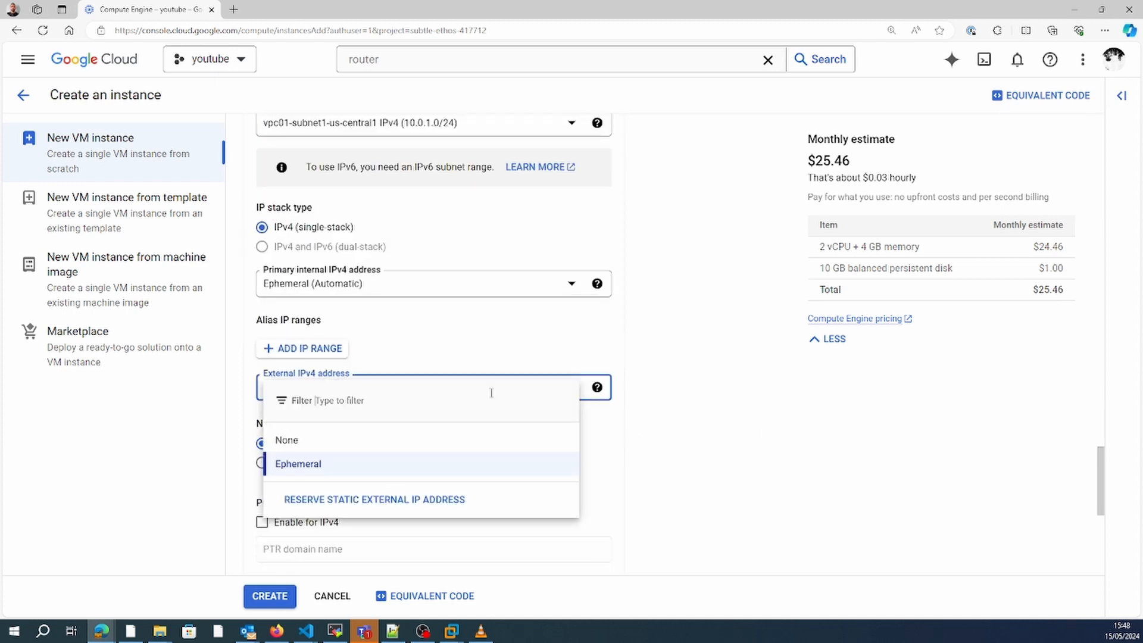
pyautogui.click(431, 443)
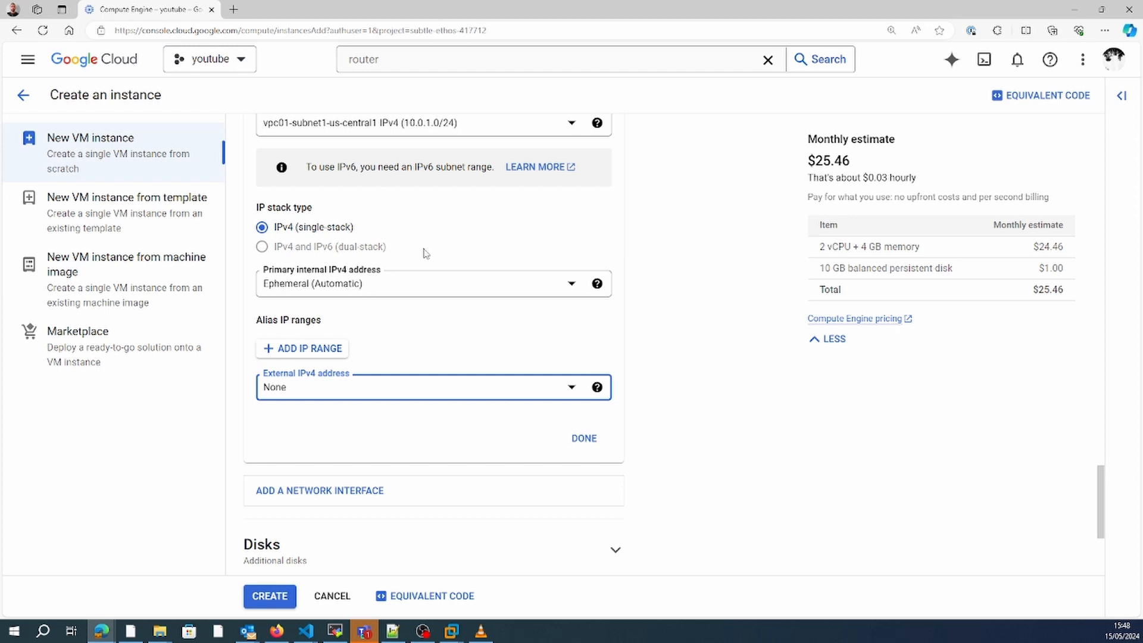
# Step: Finish editing the network interface and create the sev1 instance
pyautogui.click(597, 284)
pyautogui.click(658, 243)
pyautogui.click(597, 283)
pyautogui.click(769, 359)
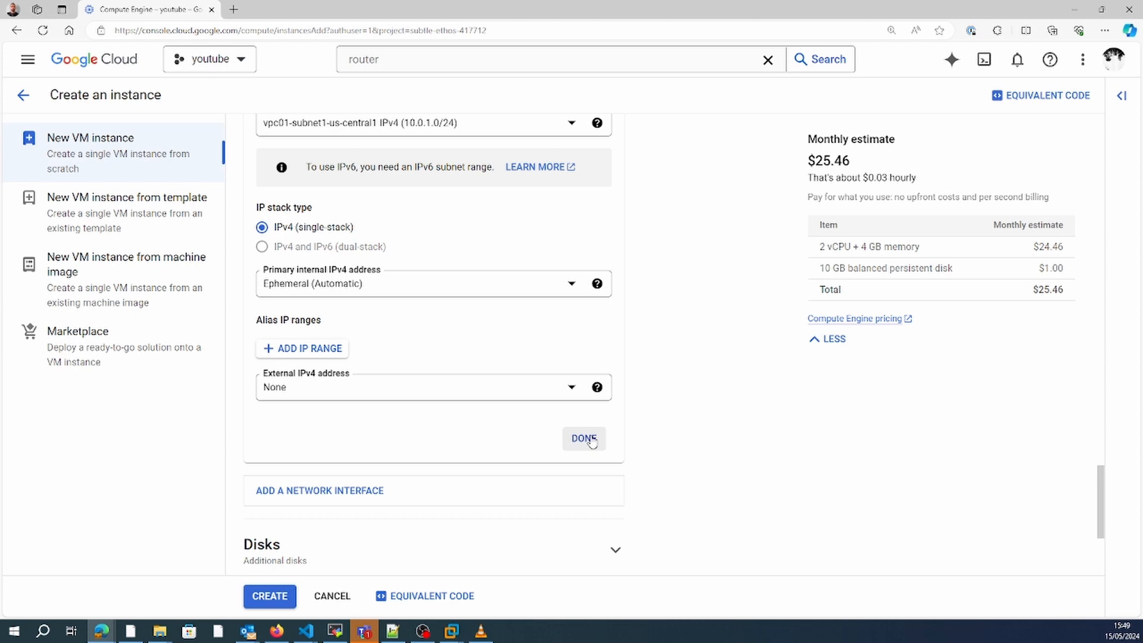
pyautogui.click(589, 439)
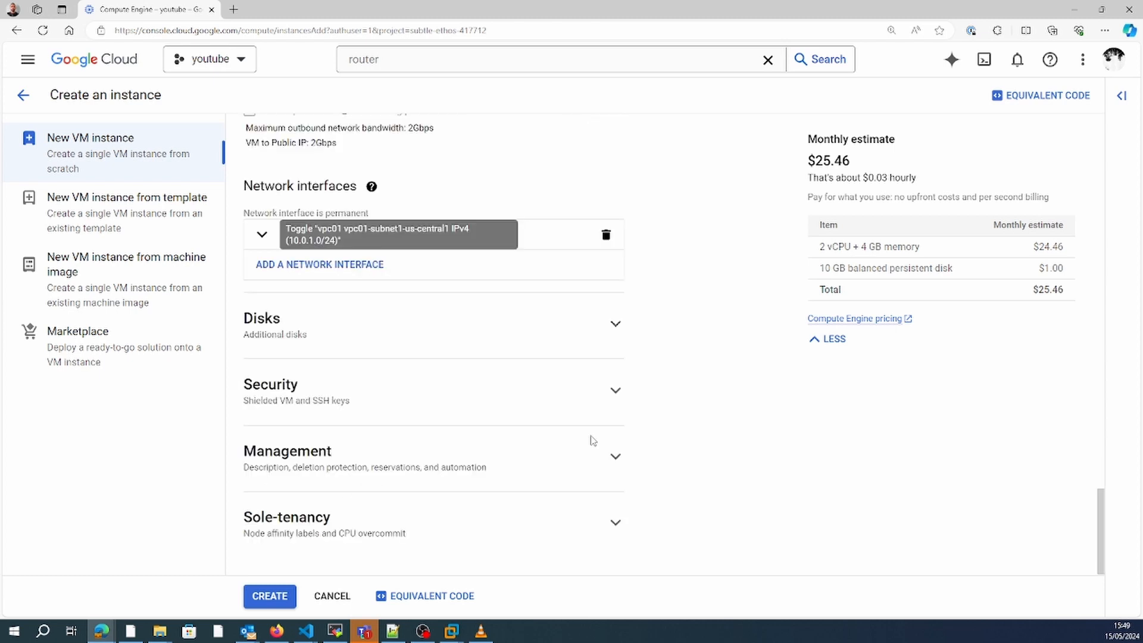
pyautogui.click(267, 595)
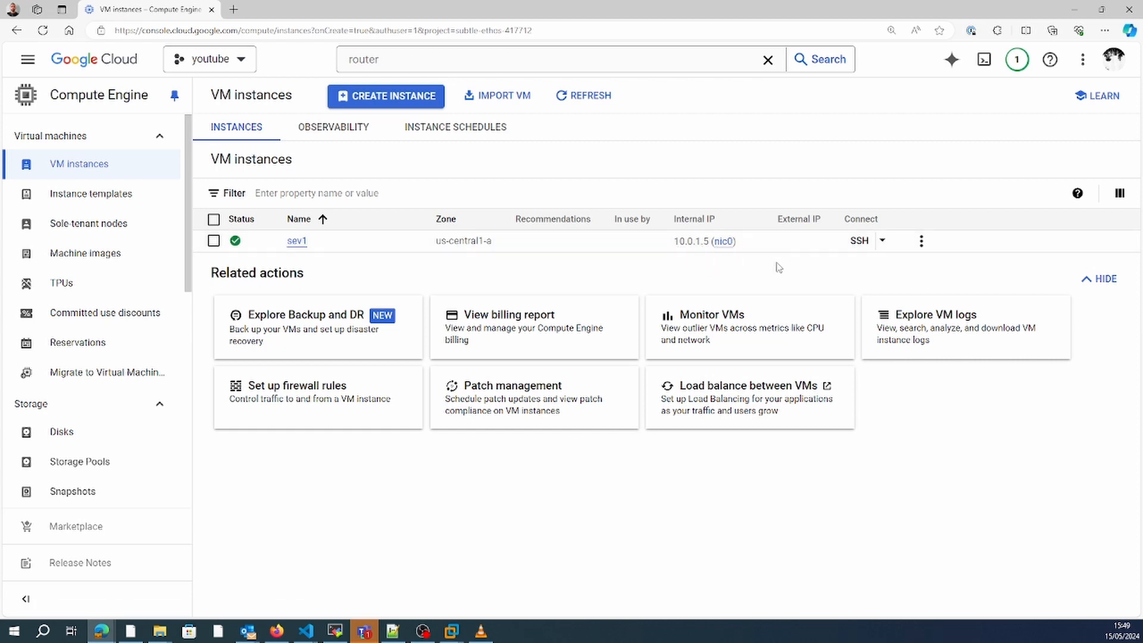
# Step: Open an SSH-in-browser session to sev1 and switch to the root user with "sudo su -"
pyautogui.click(842, 247)
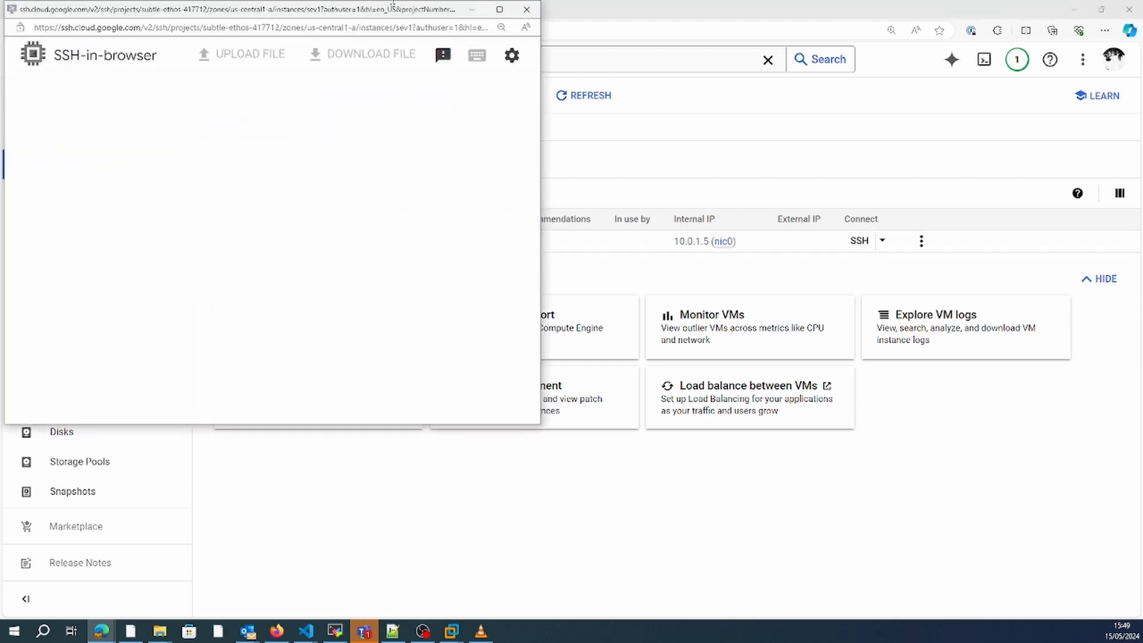
pyautogui.moveTo(385, 9); pyautogui.dragTo(880, 97)
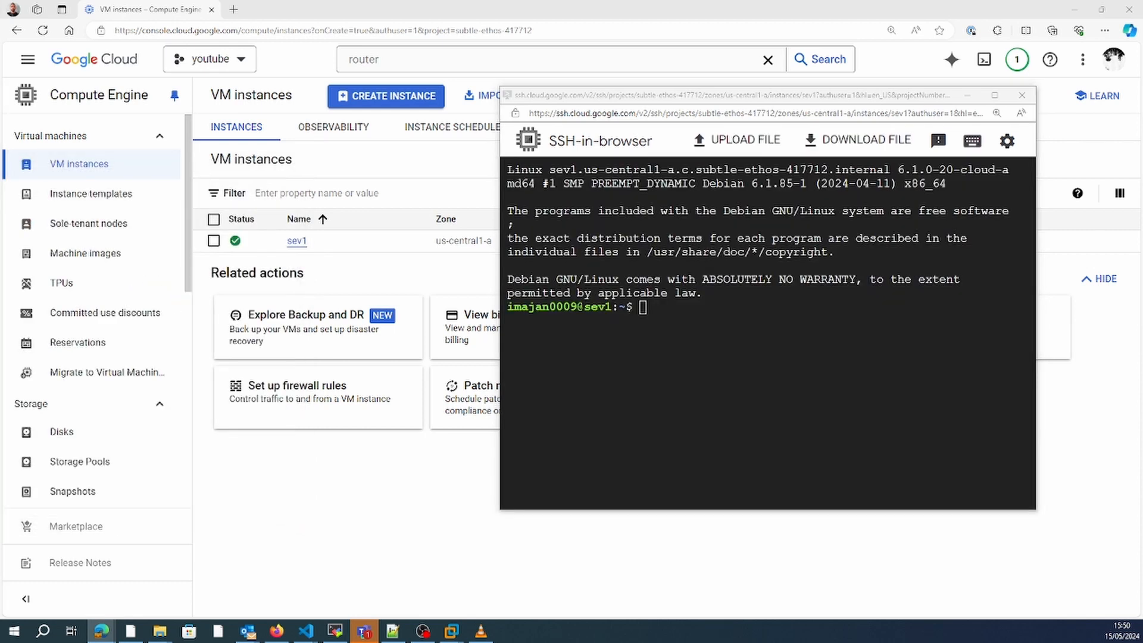
pyautogui.click(717, 350)
pyautogui.write('sudo')
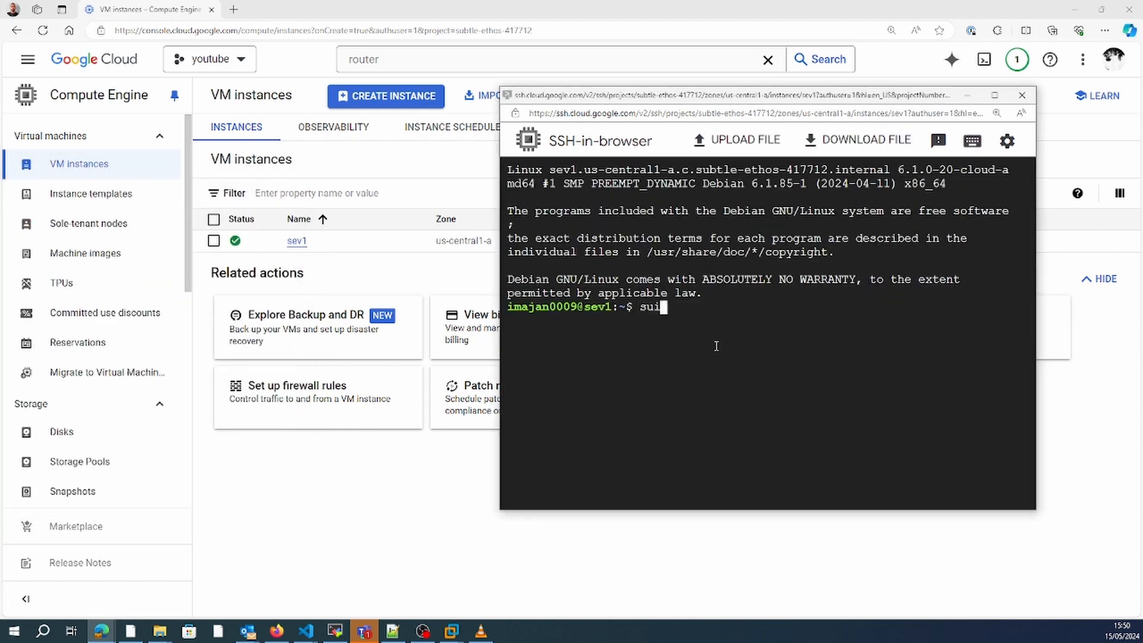
pyautogui.press('BackSpace')
pyautogui.press('BackSpace')
pyautogui.write('do su -')
pyautogui.press('Return')
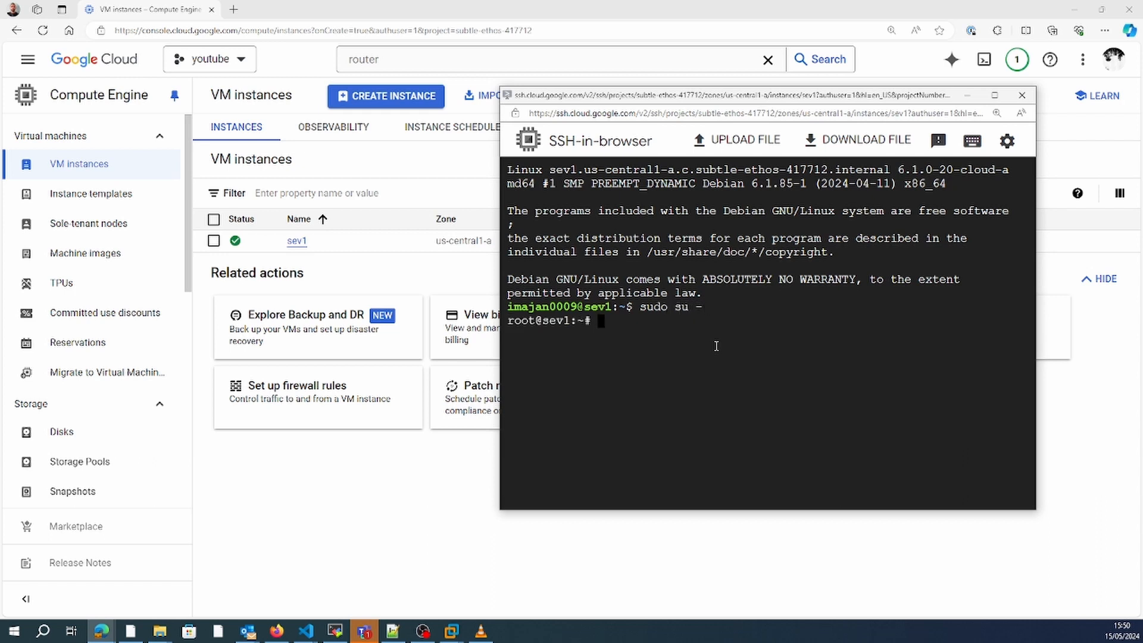
# Step: Print the apt source list files with "cat /etc/apt/sources.list.d/*.list"
pyautogui.write('/etc/apt/sources.list.d/*.list')
pyautogui.press('Return')
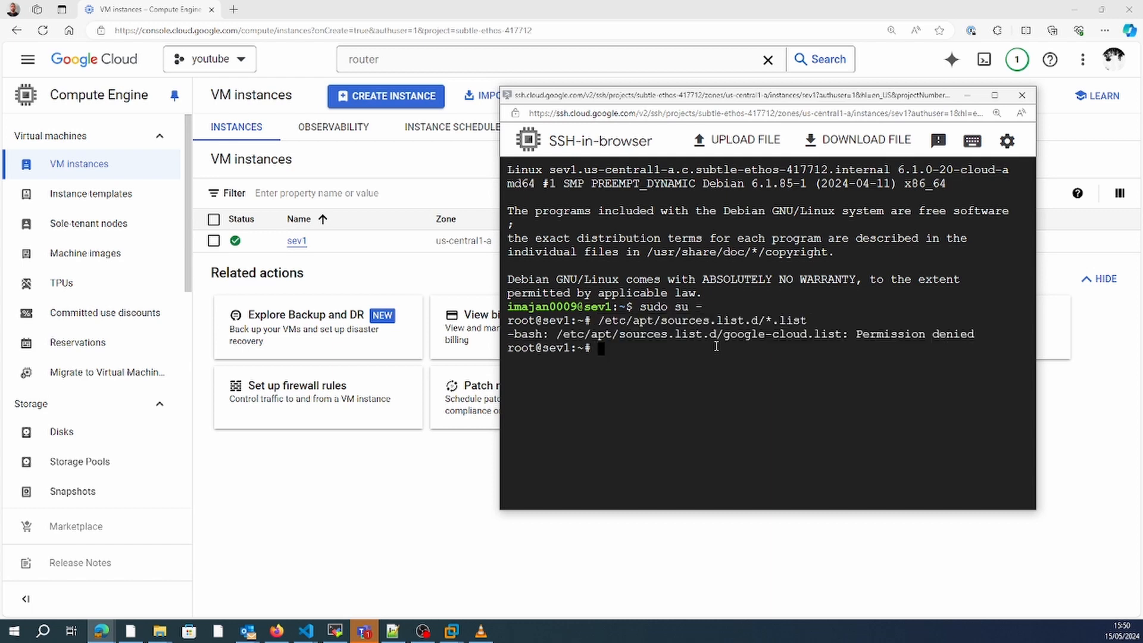
pyautogui.press('Up')
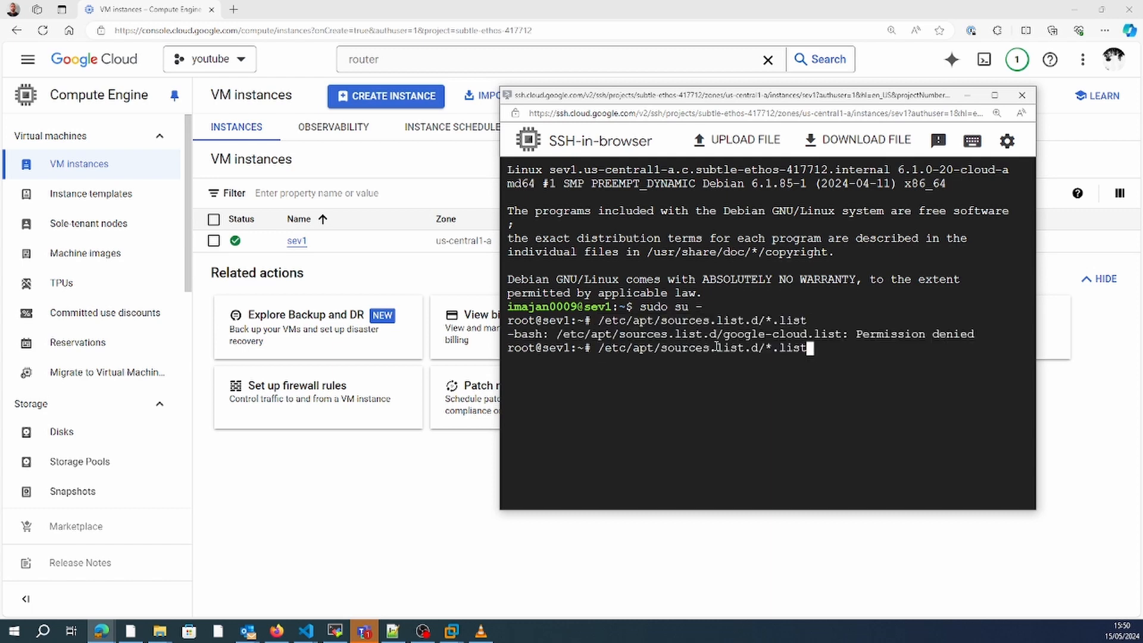
pyautogui.press('Left')
pyautogui.press('Left')
pyautogui.press('Left')
pyautogui.press('Left')
pyautogui.press('Left')
pyautogui.press('Left')
pyautogui.press('Left')
pyautogui.press('Left')
pyautogui.press('Left')
pyautogui.press('Left')
pyautogui.press('Left')
pyautogui.press('Left')
pyautogui.press('Left')
pyautogui.press('Left')
pyautogui.press('Left')
pyautogui.press('Left')
pyautogui.press('Left')
pyautogui.press('Left')
pyautogui.press('Left')
pyautogui.press('Left')
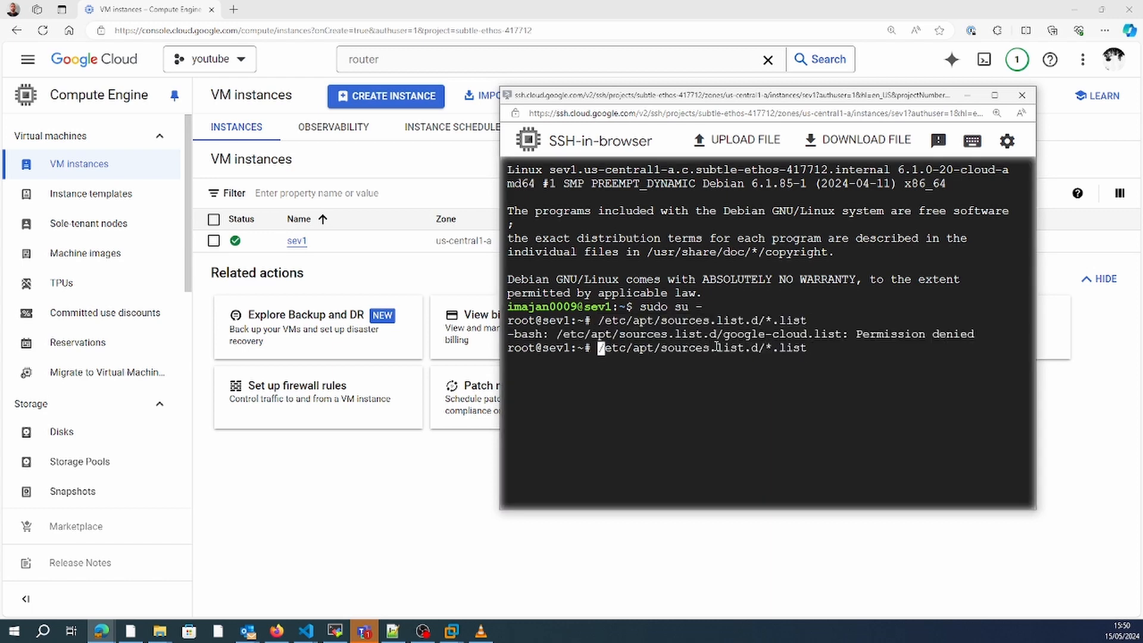
pyautogui.write('cat')
pyautogui.press('Return')
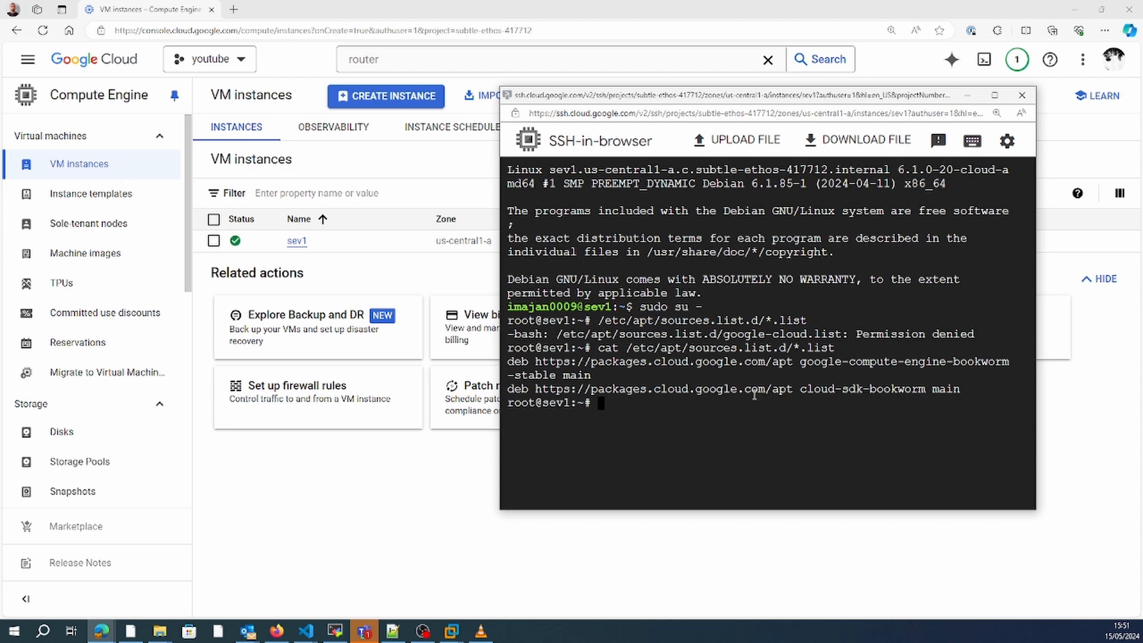
# Step: Run "apt-get update -y" on sev1 and maximize the SSH window
pyautogui.write('apt-get update')
pyautogui.write('-y')
pyautogui.press('Return')
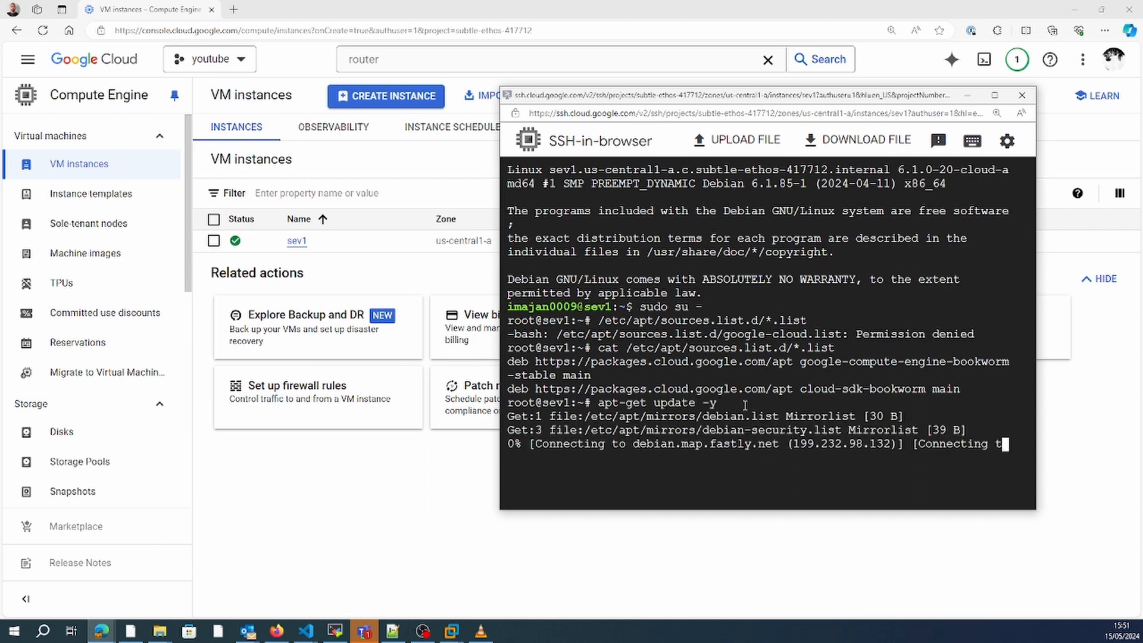
pyautogui.click(994, 94)
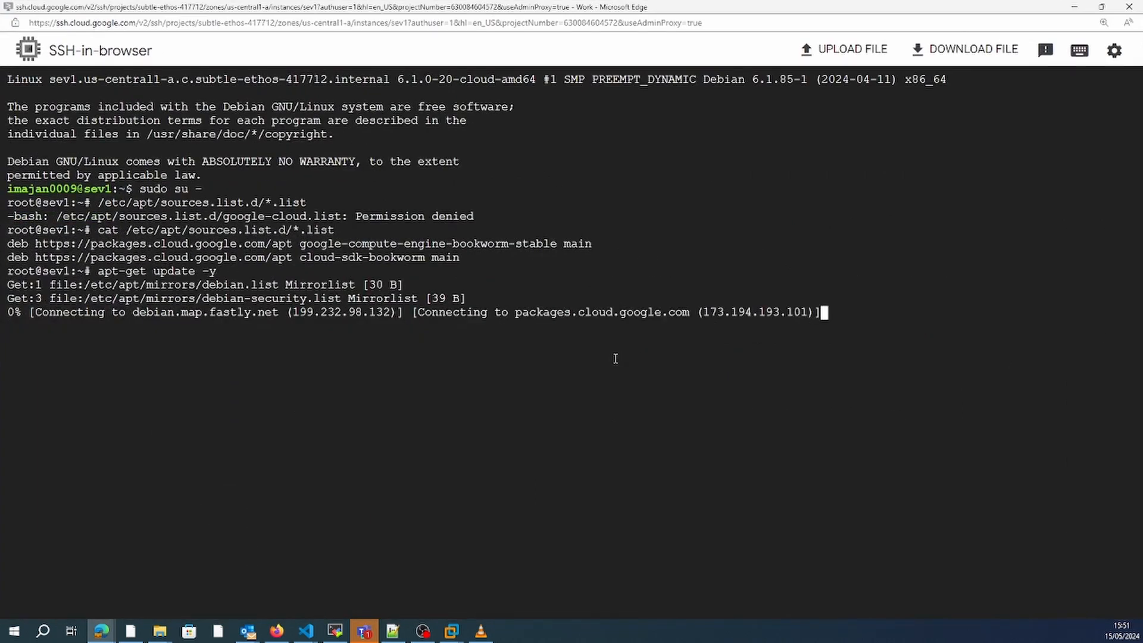
# Step: Examine the package update output on sev1, highlighting the packages.cloud.google.com fetch line near the end
pyautogui.click(449, 431)
pyautogui.press('Return')
pyautogui.write('#')
pyautogui.press('Return')
pyautogui.press('Return')
pyautogui.press('Return')
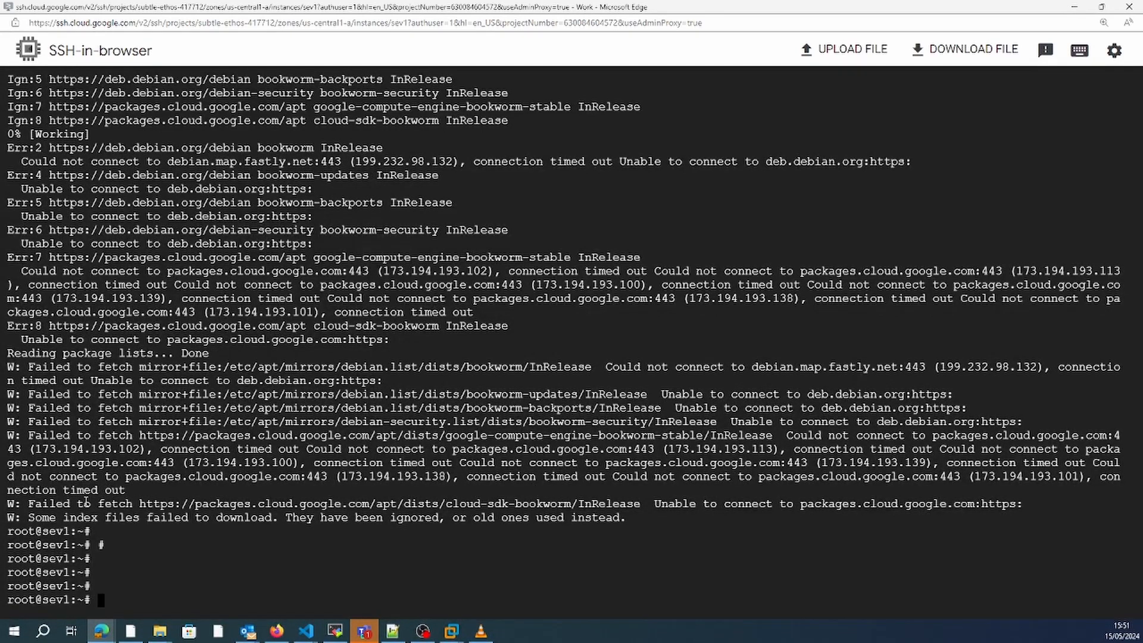
pyautogui.moveTo(84, 503); pyautogui.dragTo(386, 505)
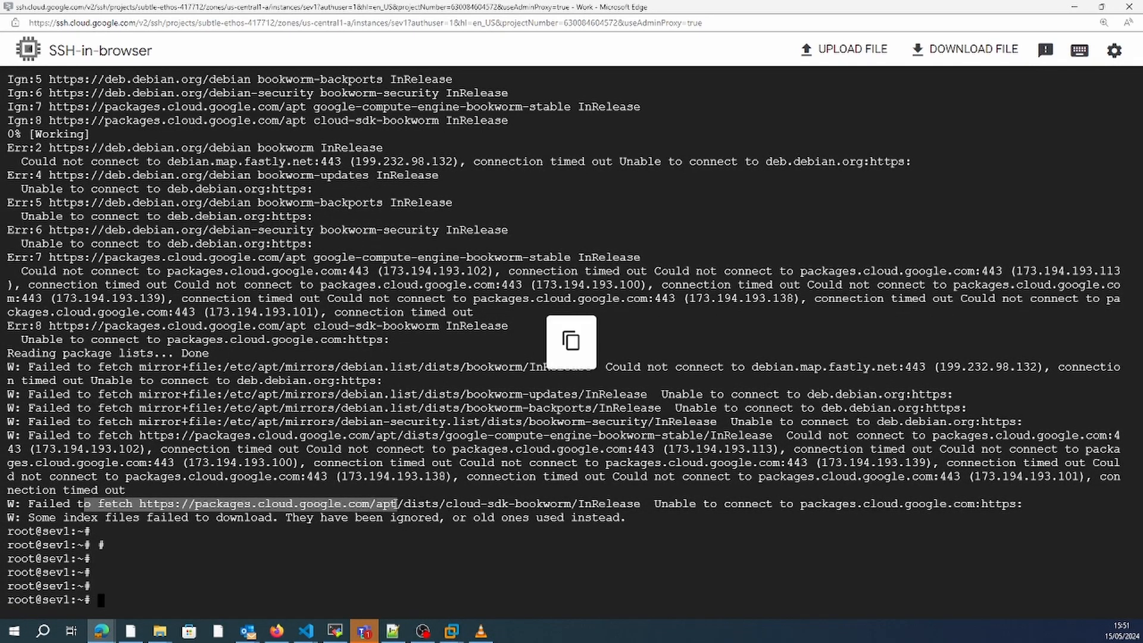
pyautogui.click(325, 480)
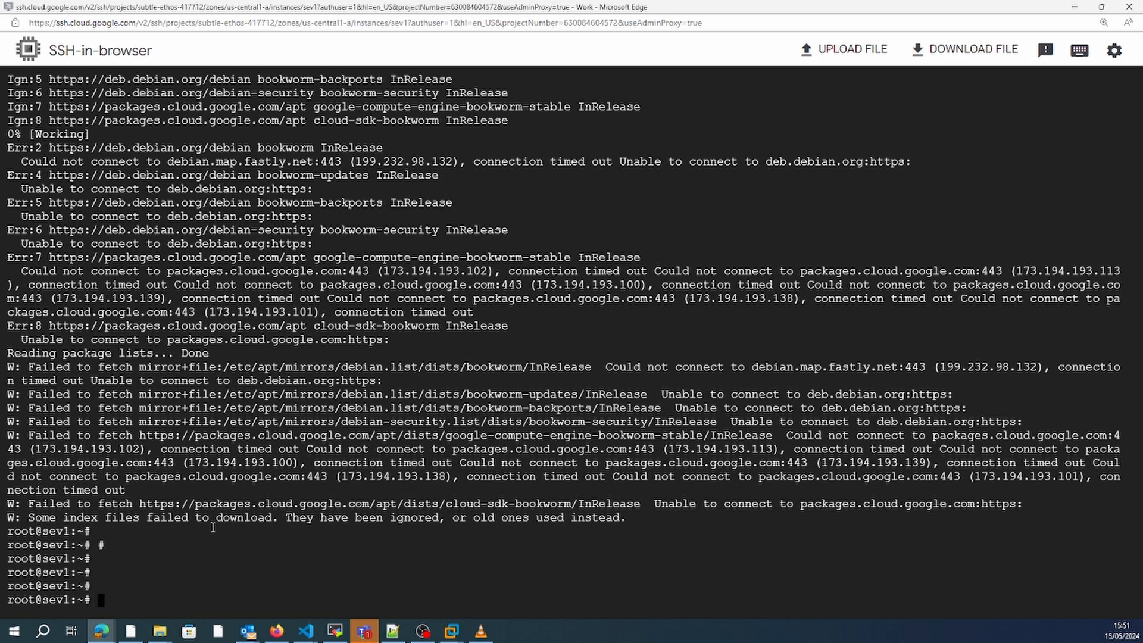
pyautogui.moveTo(195, 504); pyautogui.dragTo(372, 511)
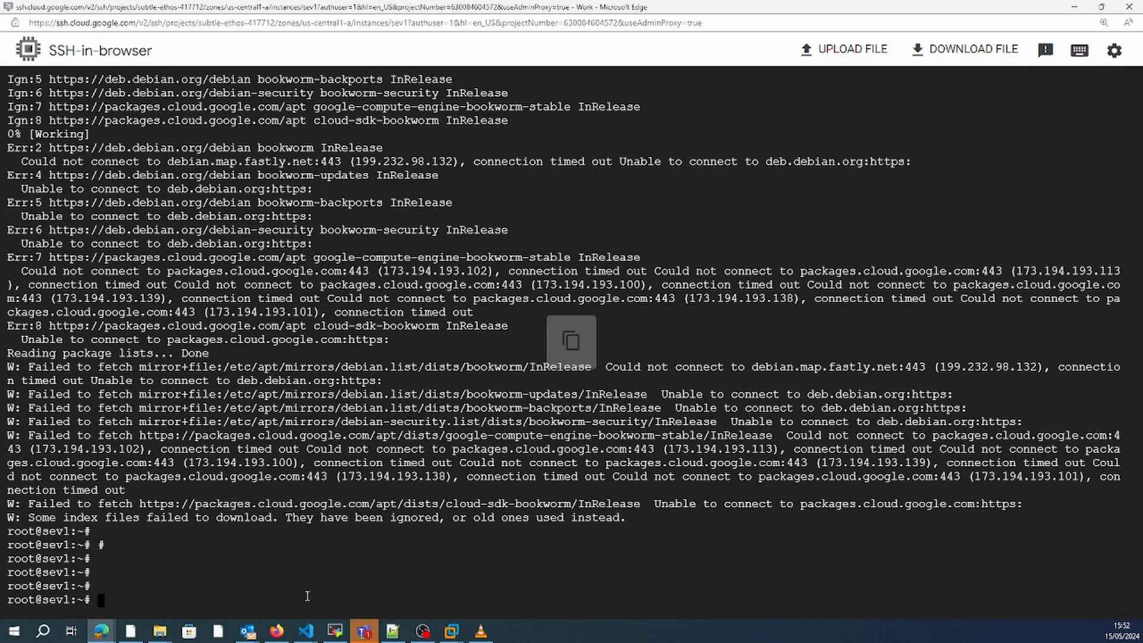
pyautogui.press('super+shift+s')
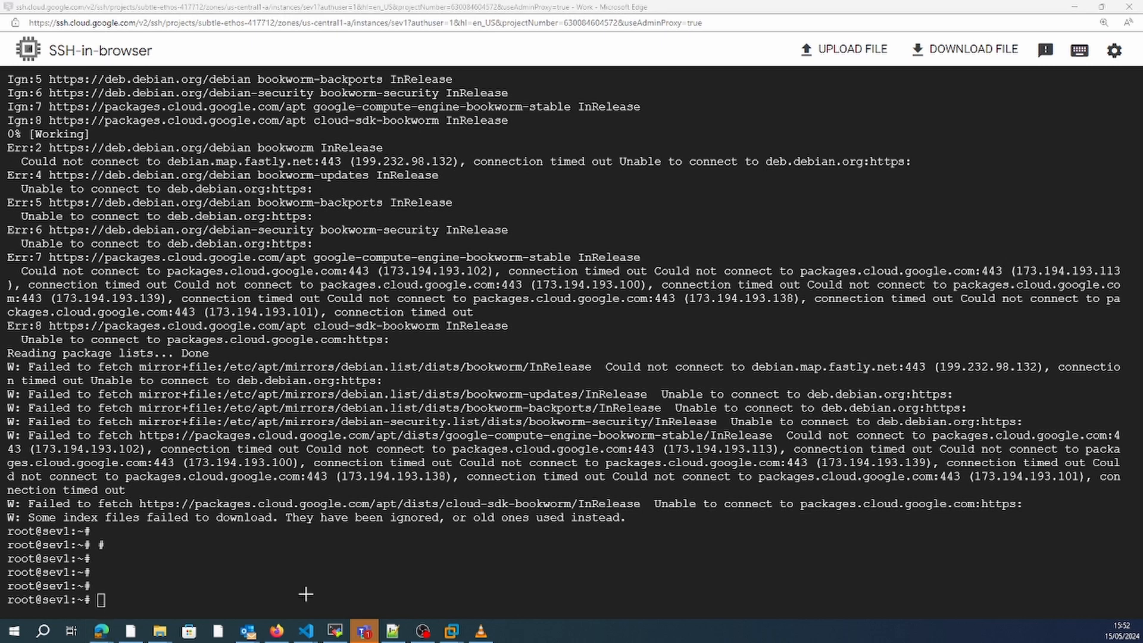
# Step: Switch back to the Google Cloud console and open the IP addresses page of VPC network
pyautogui.hotkey('alt', 'Tab')
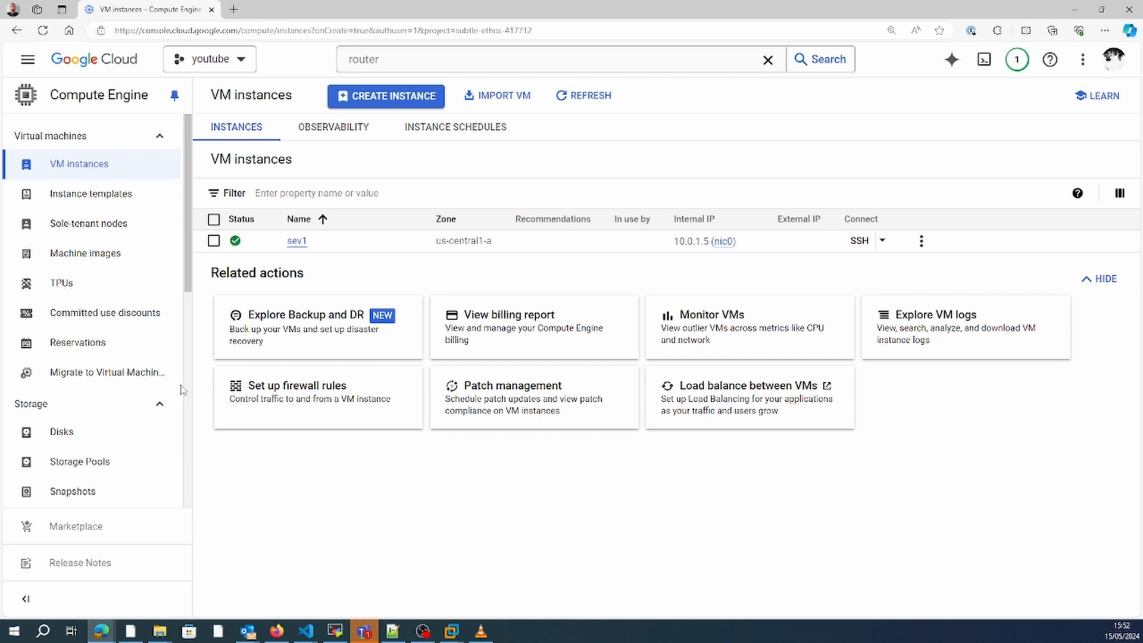
pyautogui.click(27, 59)
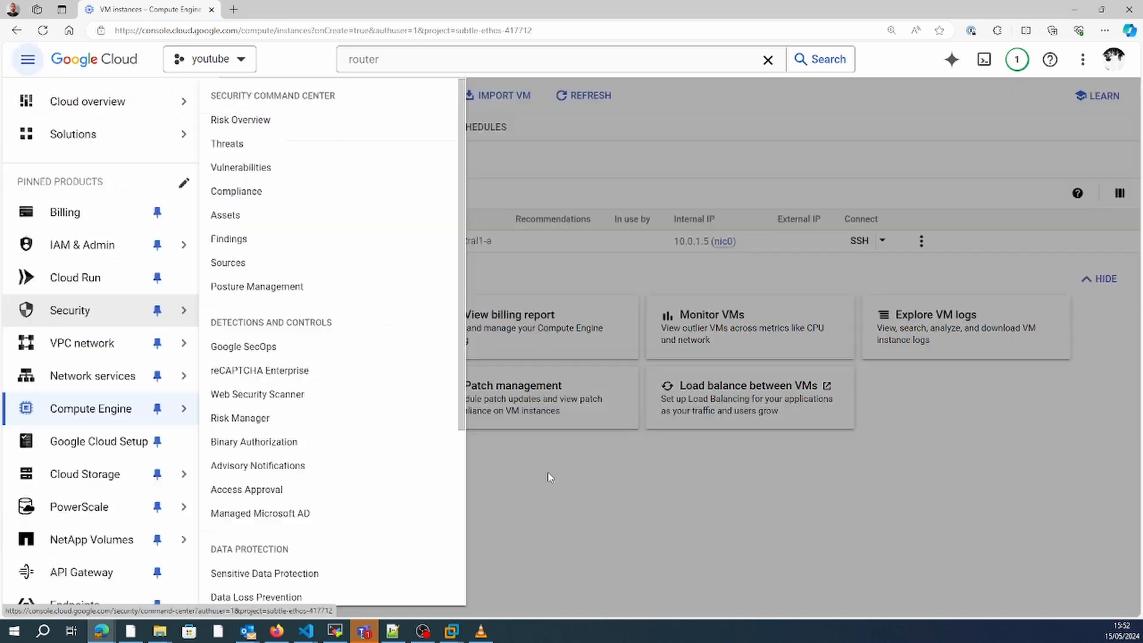
pyautogui.click(28, 60)
pyautogui.click(26, 69)
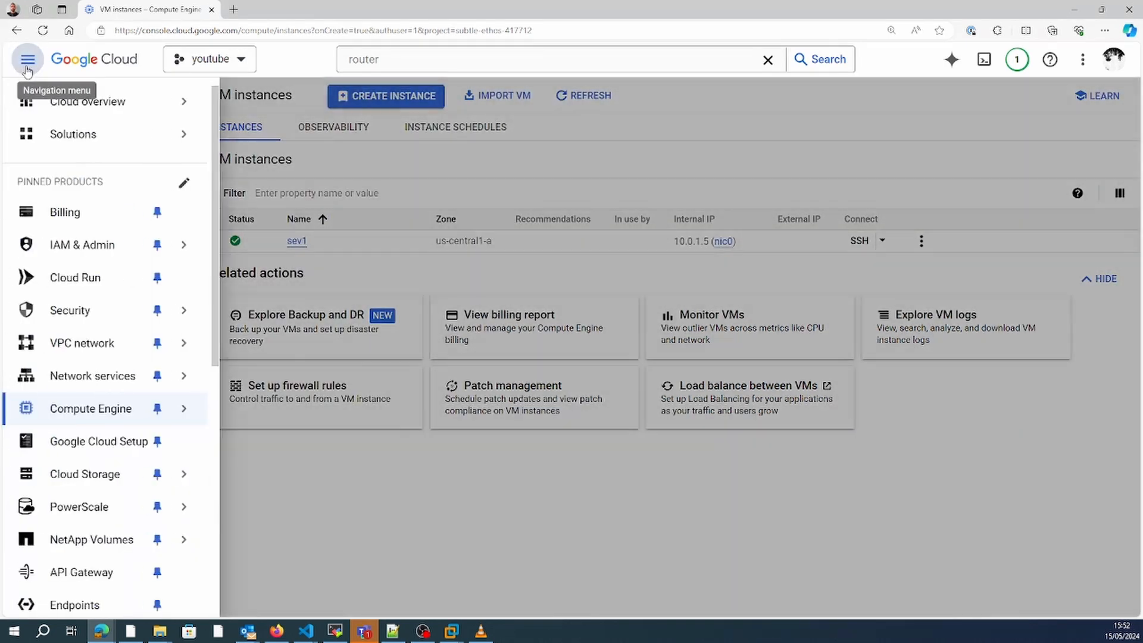
pyautogui.moveTo(54, 350)
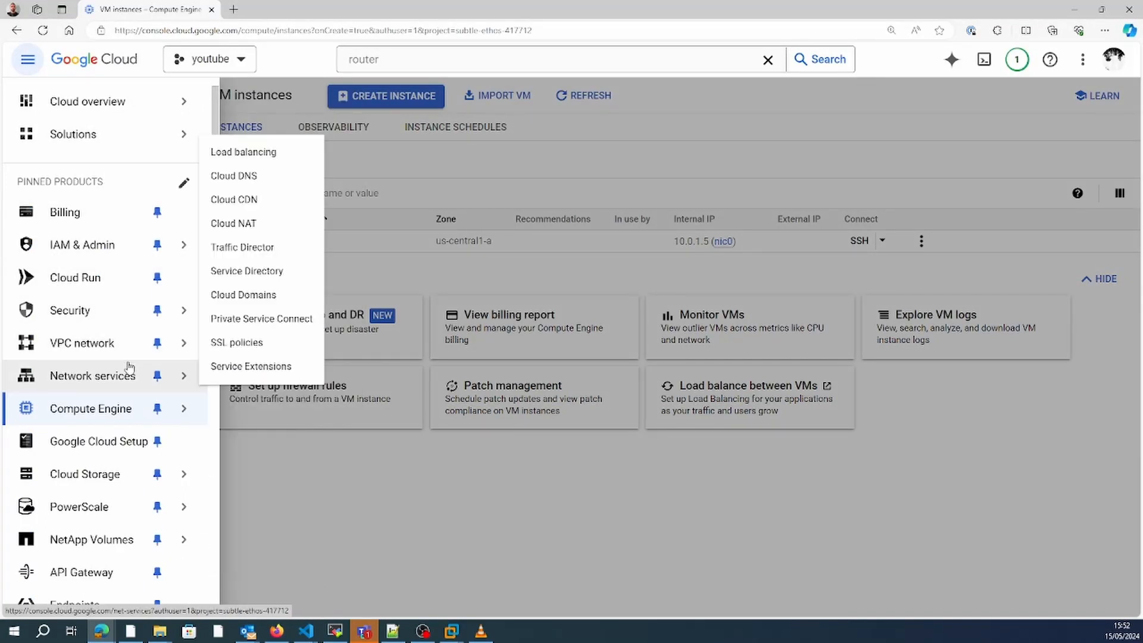
pyautogui.moveTo(124, 410)
pyautogui.moveTo(126, 350)
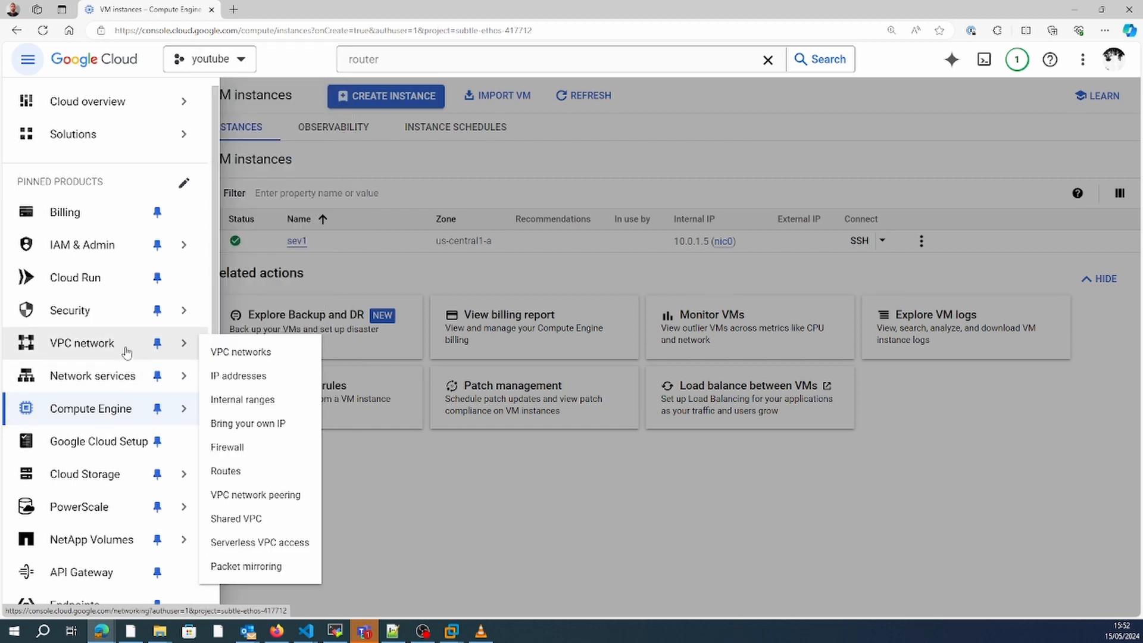
pyautogui.click(227, 381)
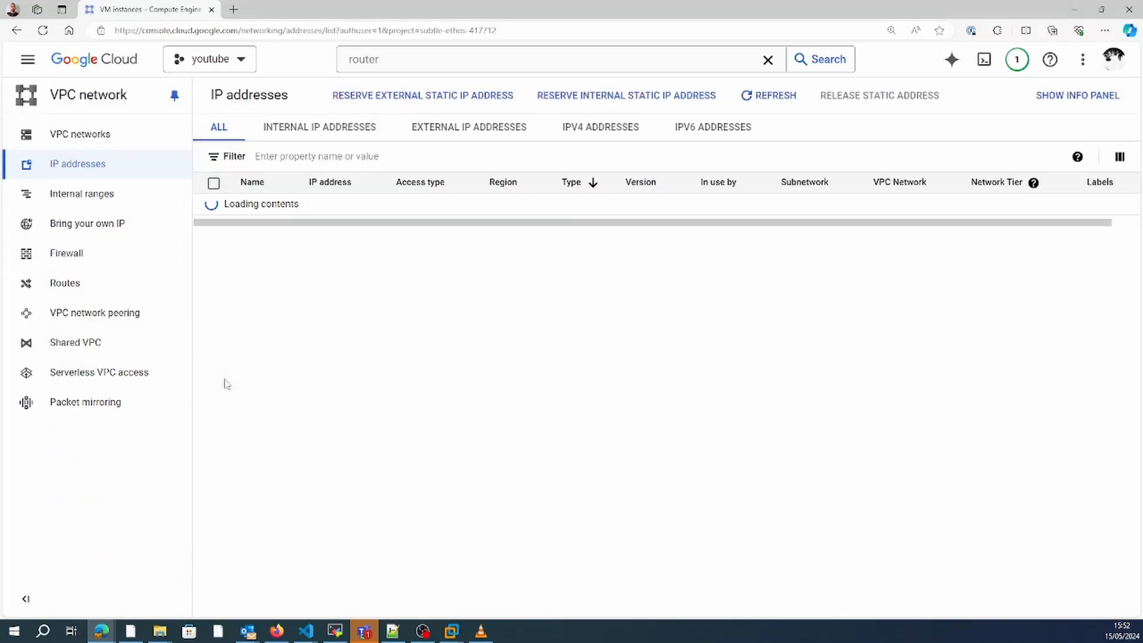
# Step: Reserve a regional external static IPv4 address named cloud-nat01 in us-central1 (Iowa) on the Premium tier, attached to nothing
pyautogui.click(394, 102)
pyautogui.click(317, 145)
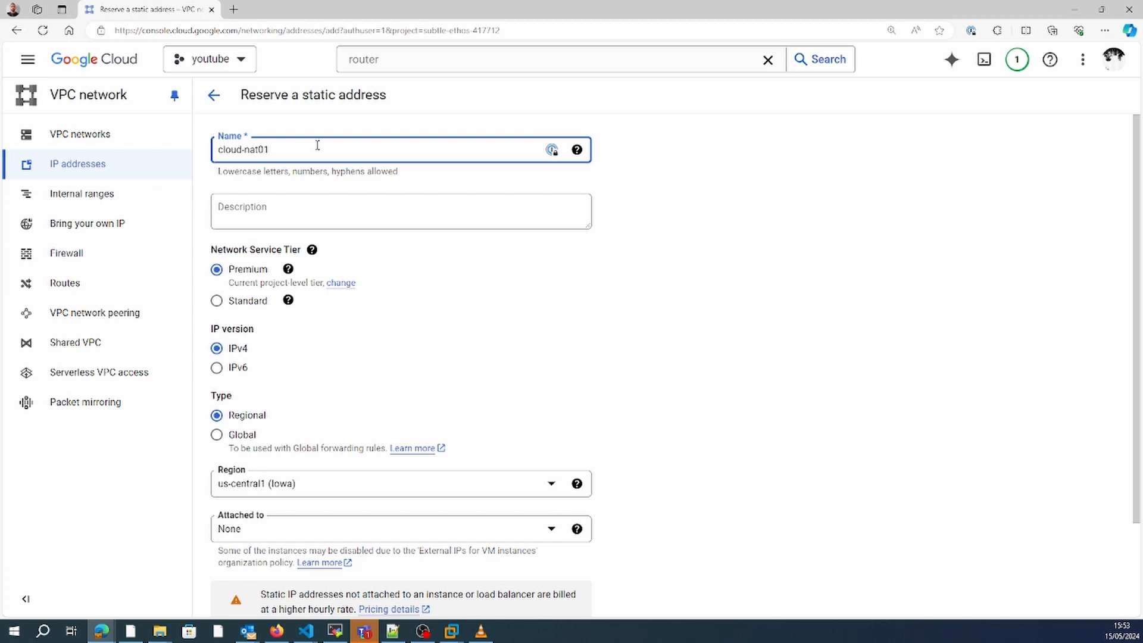
pyautogui.click(686, 344)
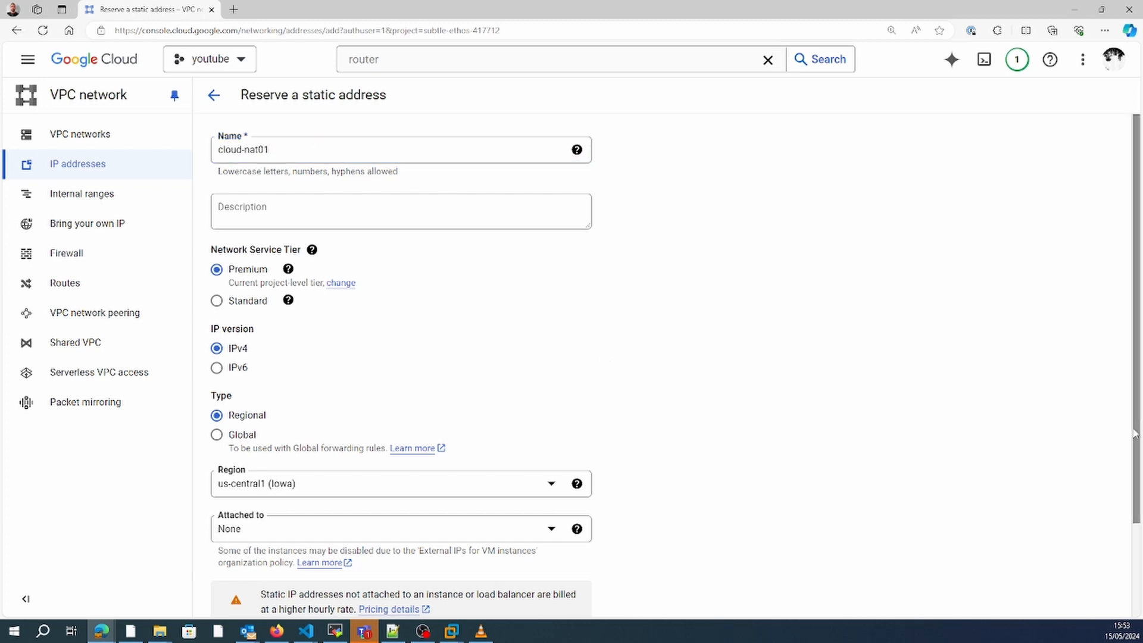
pyautogui.scroll(-2, 1134, 434)
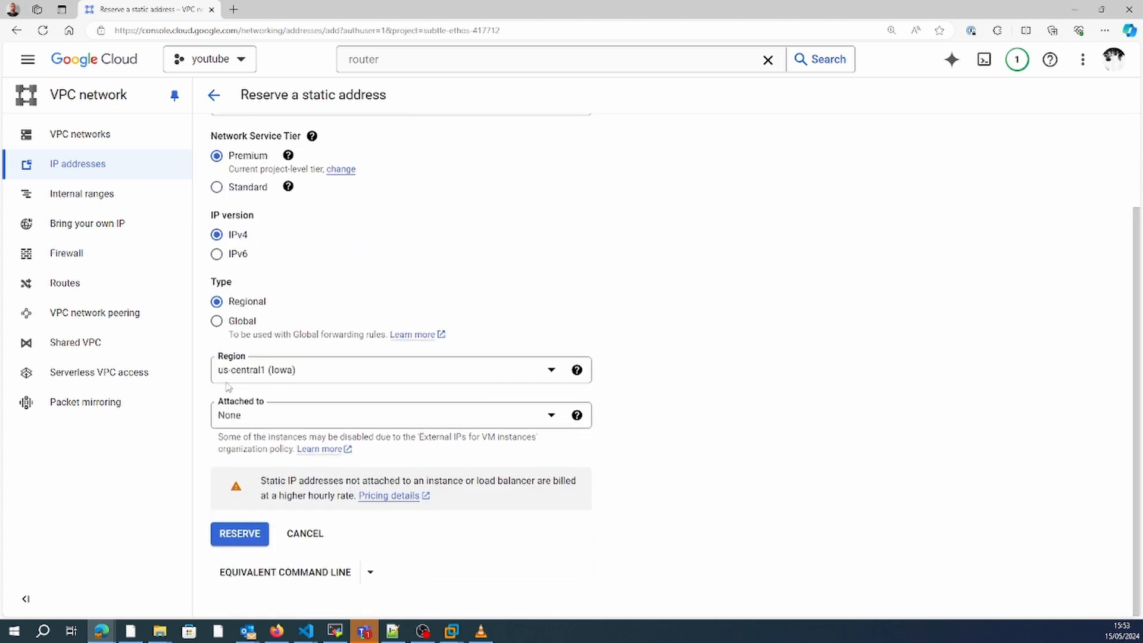
pyautogui.click(248, 544)
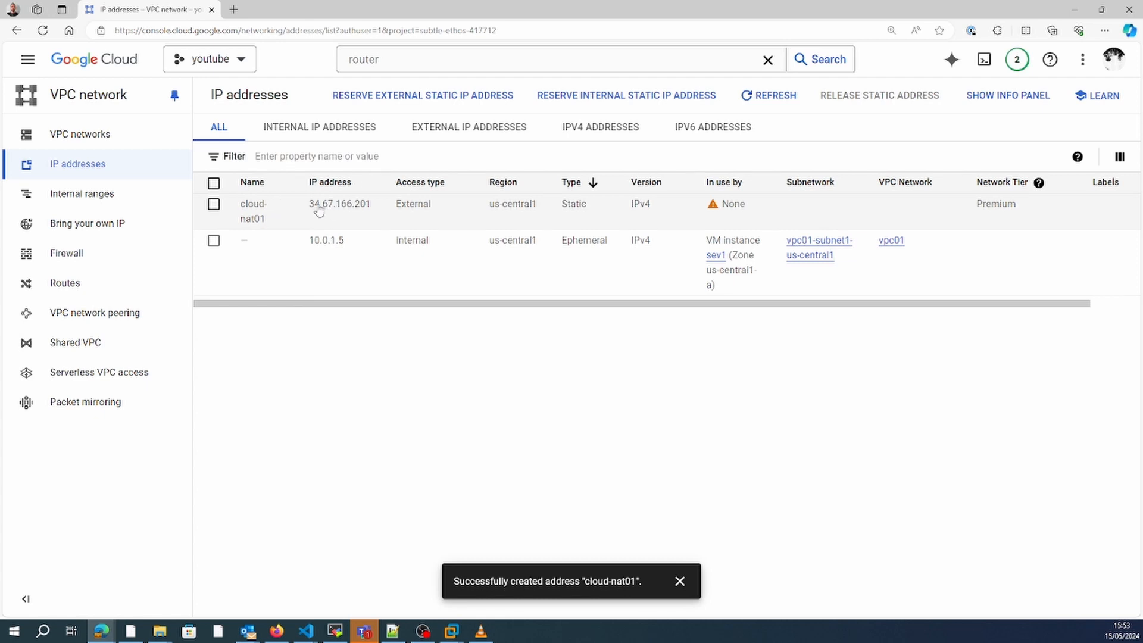
pyautogui.moveTo(310, 208); pyautogui.dragTo(370, 208)
# Step: Find the Cloud Routers page through the "router" search and start creating a router
pyautogui.click(393, 60)
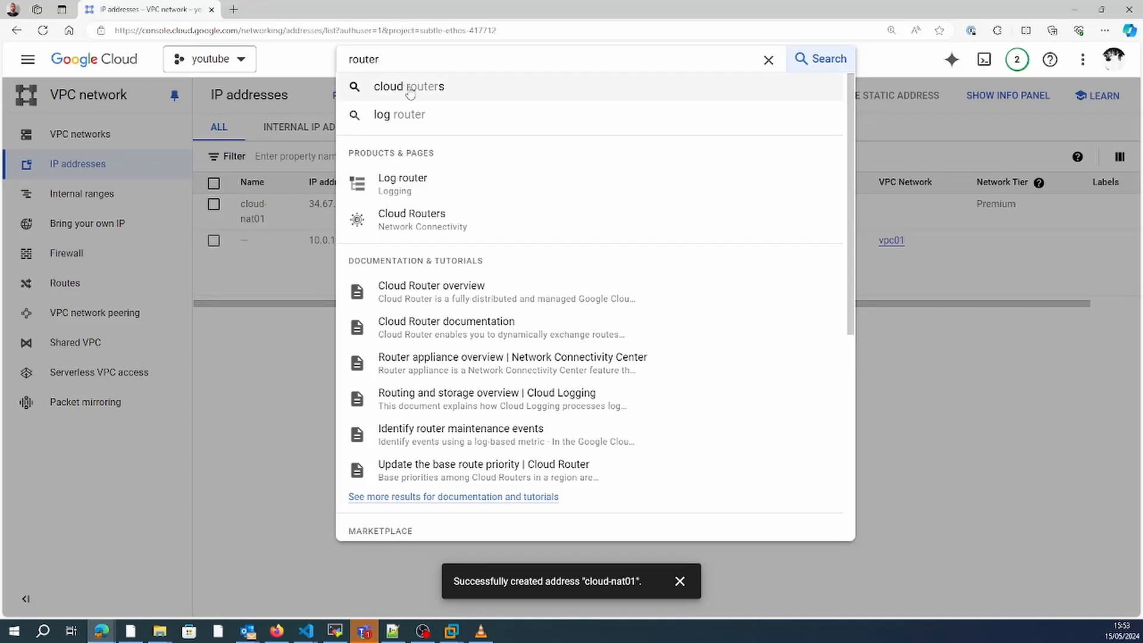
pyautogui.click(419, 217)
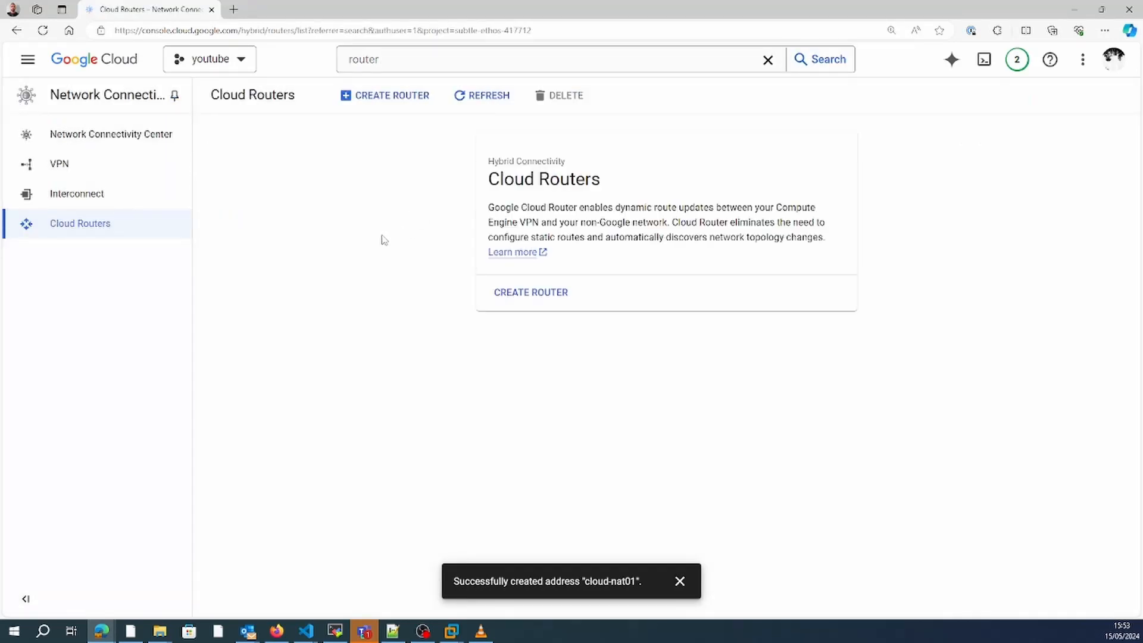
pyautogui.click(516, 295)
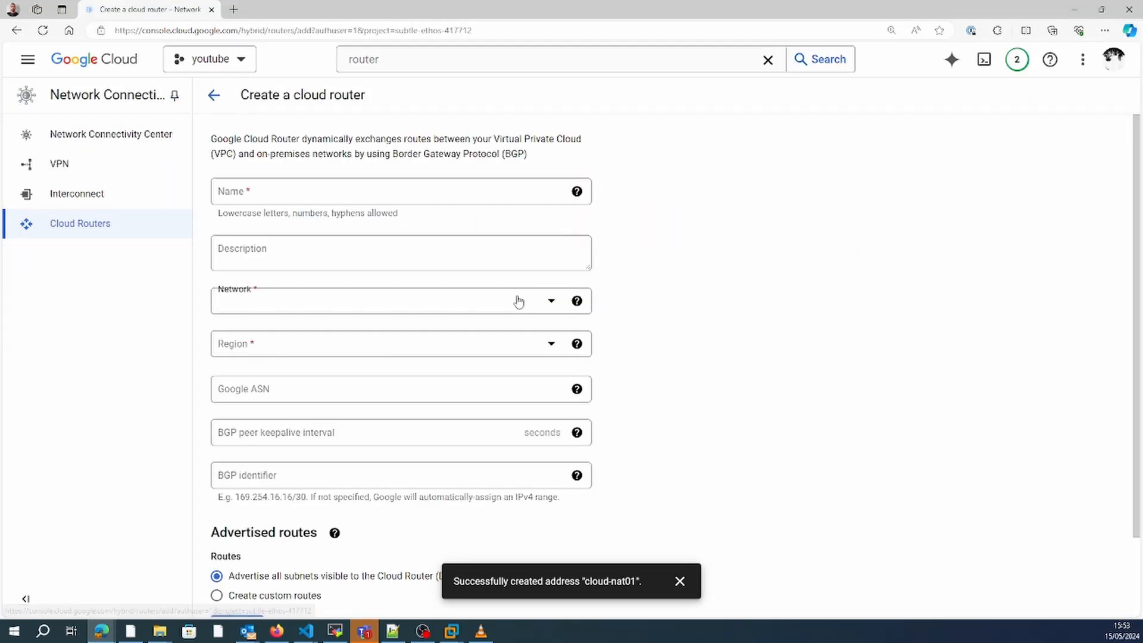
# Step: Create the cloud router as router01 in network vpc01 and region us-central1 (Iowa), advertising all visible subnets by default
pyautogui.click(417, 189)
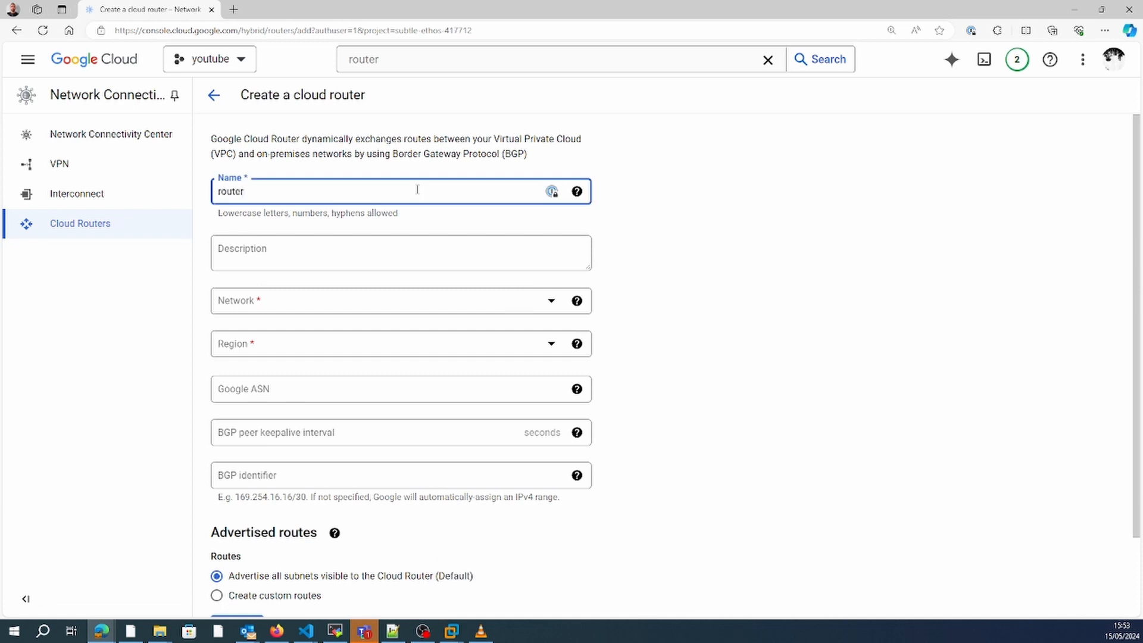
pyautogui.click(445, 308)
pyautogui.click(348, 377)
pyautogui.click(338, 351)
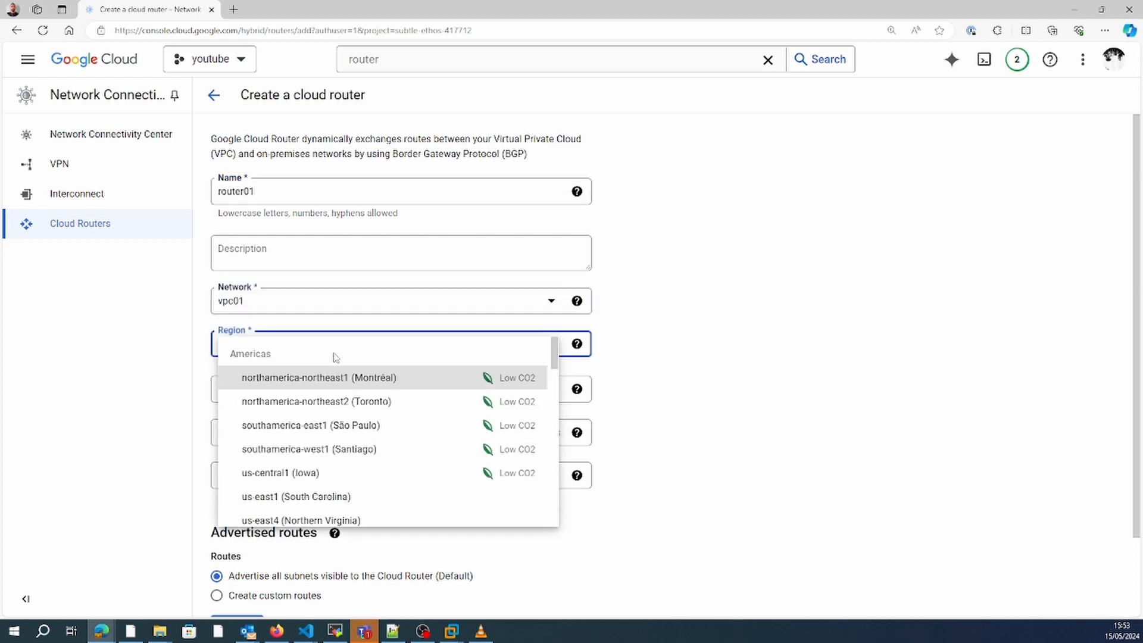
pyautogui.click(321, 473)
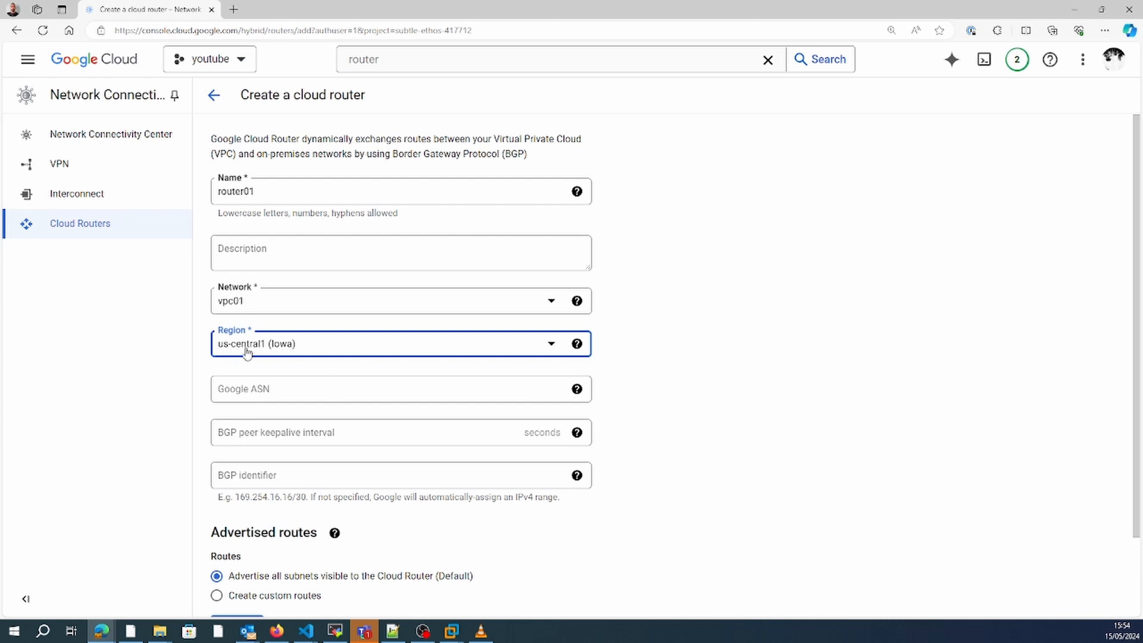
pyautogui.click(156, 455)
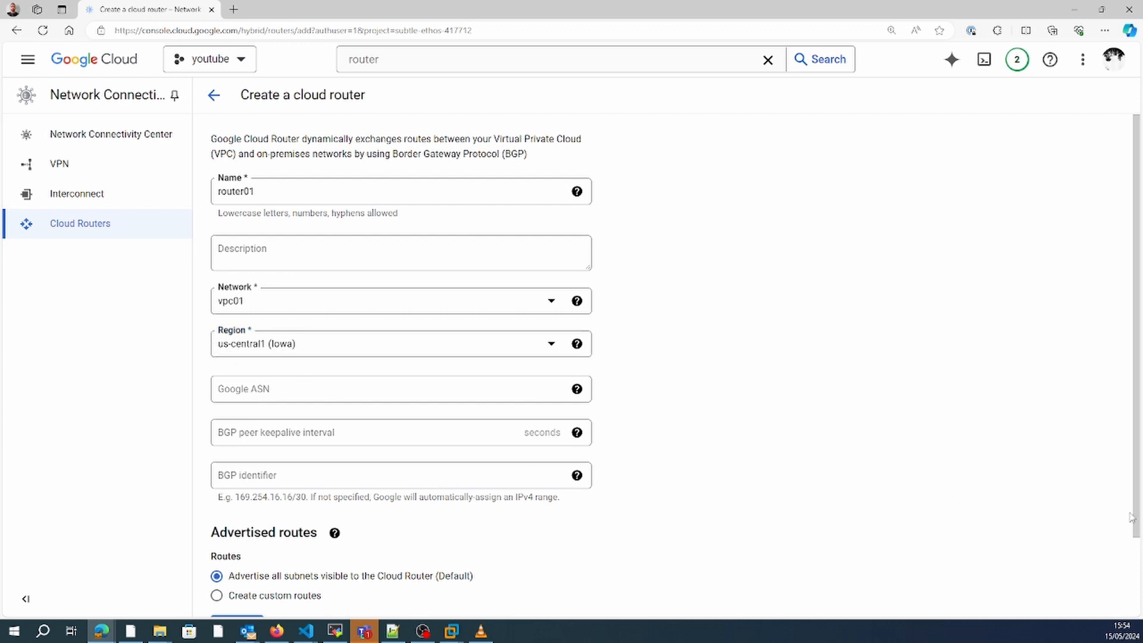
pyautogui.scroll(-2, 1131, 517)
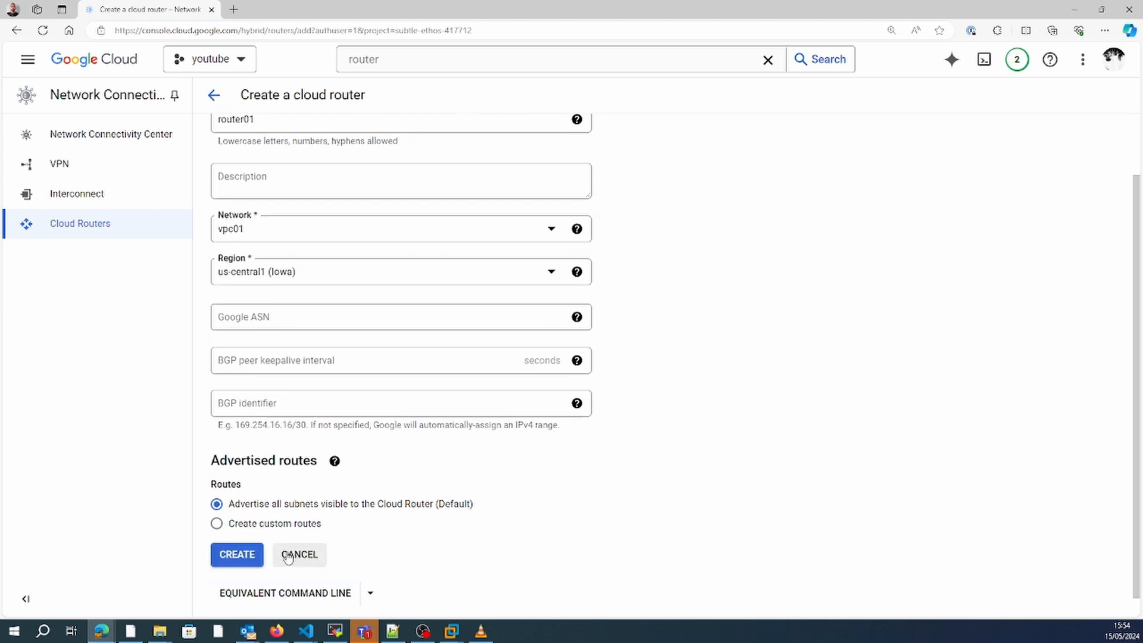
pyautogui.click(237, 553)
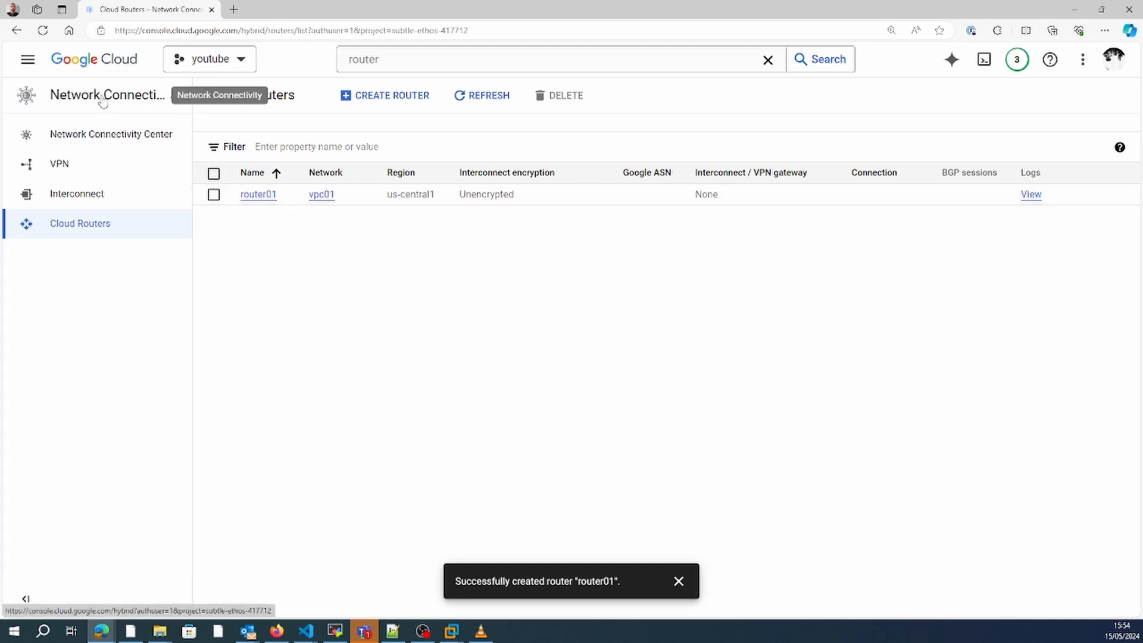
# Step: Open Cloud NAT under Network services and start creating a NAT gateway
pyautogui.click(28, 59)
pyautogui.moveTo(108, 288)
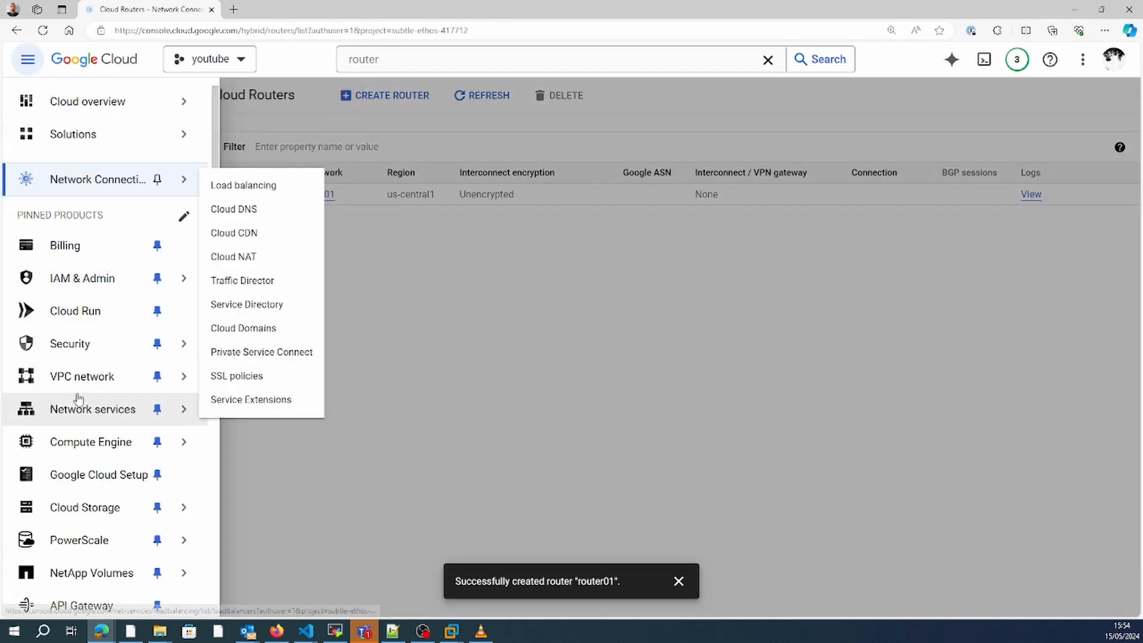
pyautogui.moveTo(84, 386)
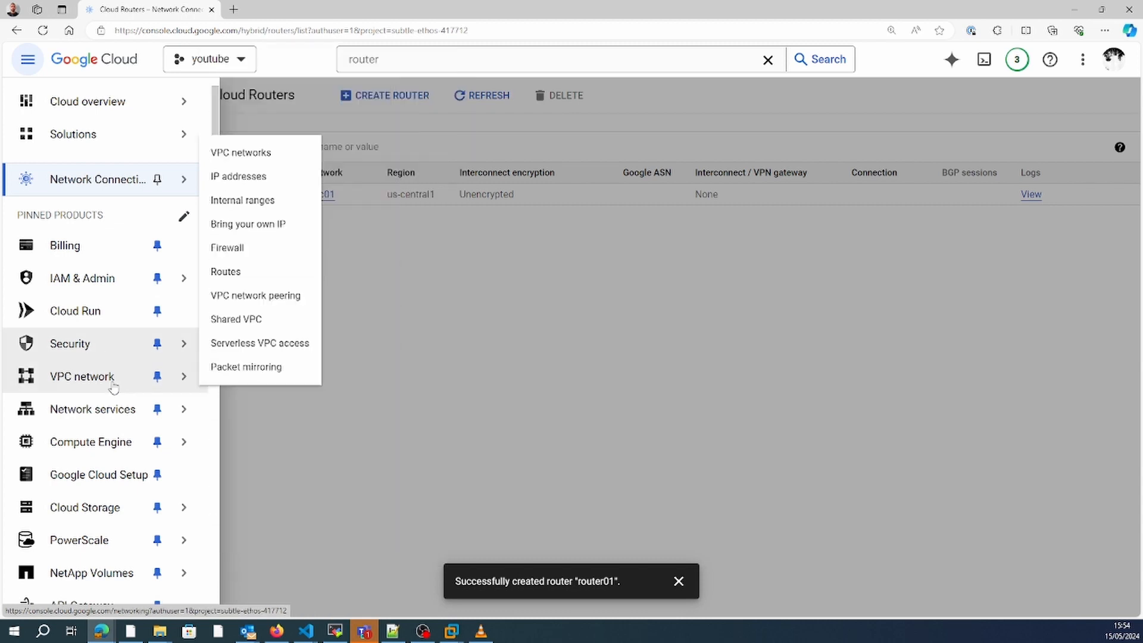
pyautogui.moveTo(112, 411)
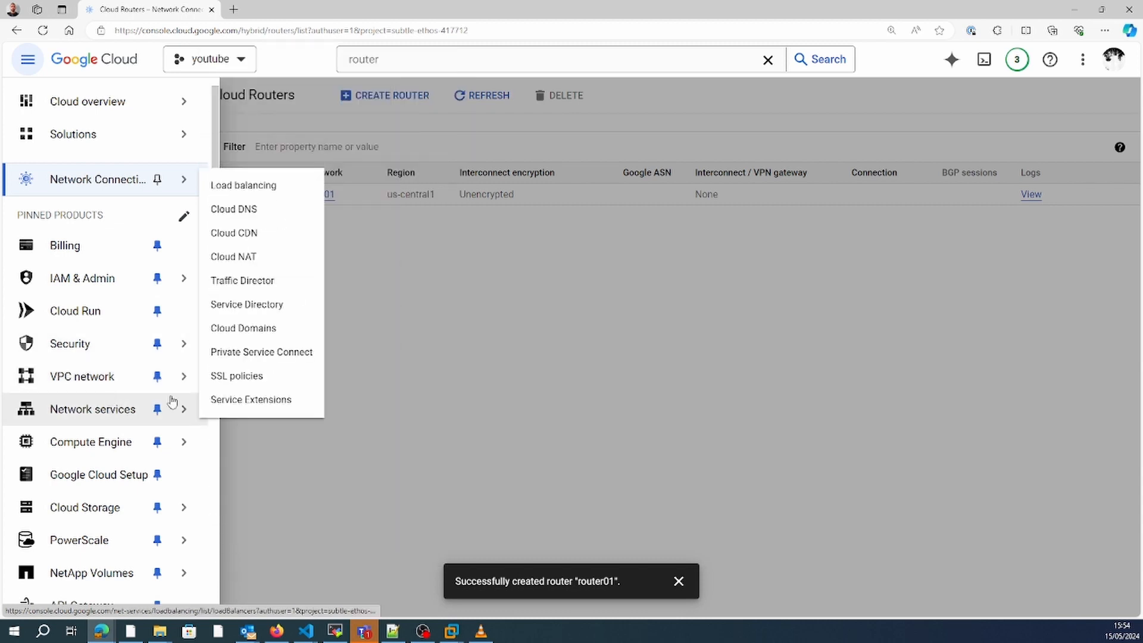
pyautogui.click(233, 256)
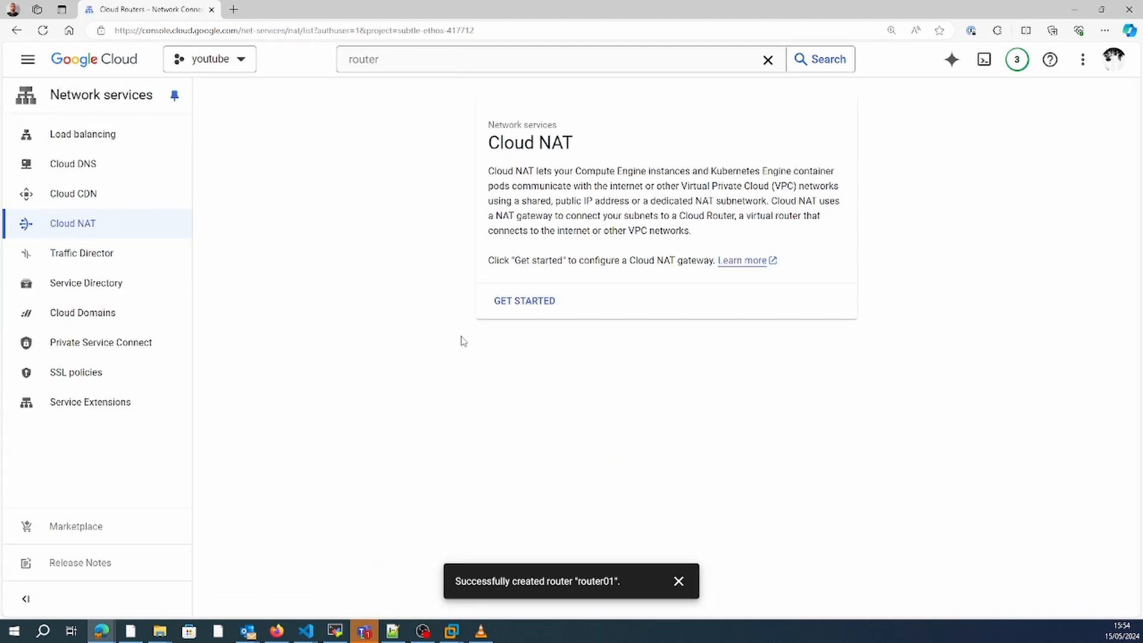
pyautogui.click(524, 302)
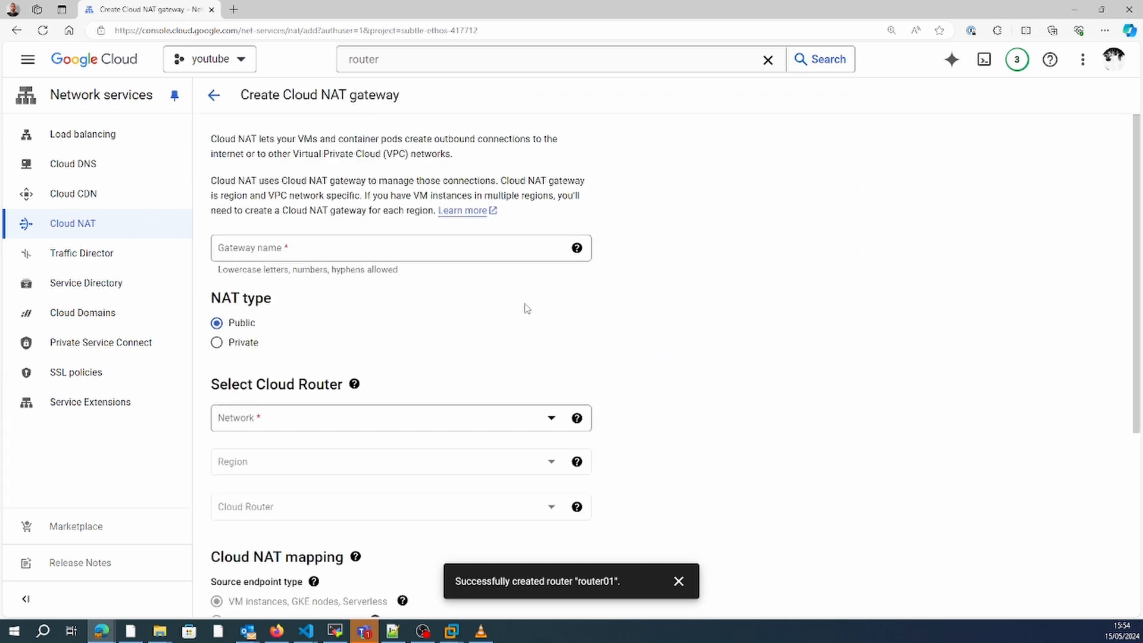
# Step: Name the Cloud NAT gateway cloud-nat-gw01
pyautogui.click(473, 242)
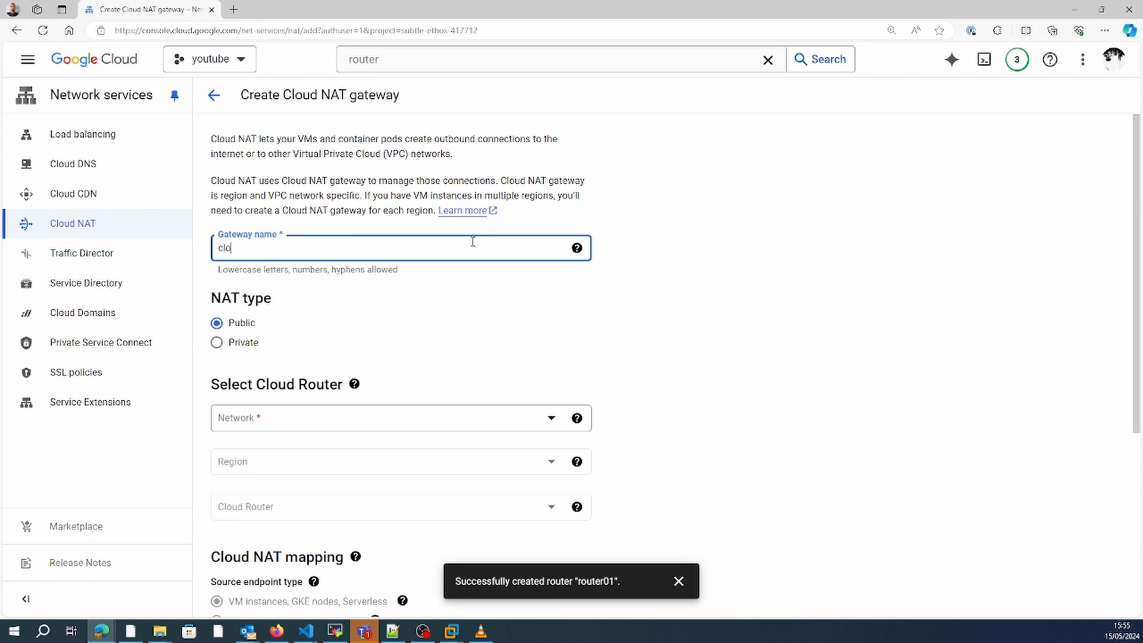
pyautogui.write('clouy')
pyautogui.press('BackSpace')
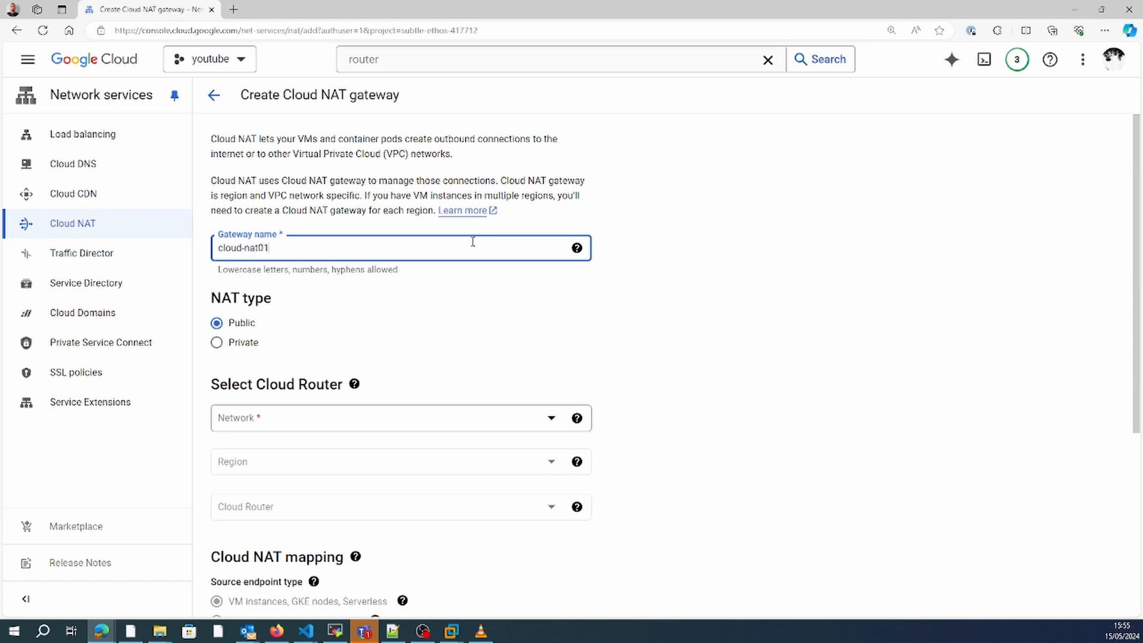
pyautogui.click(613, 343)
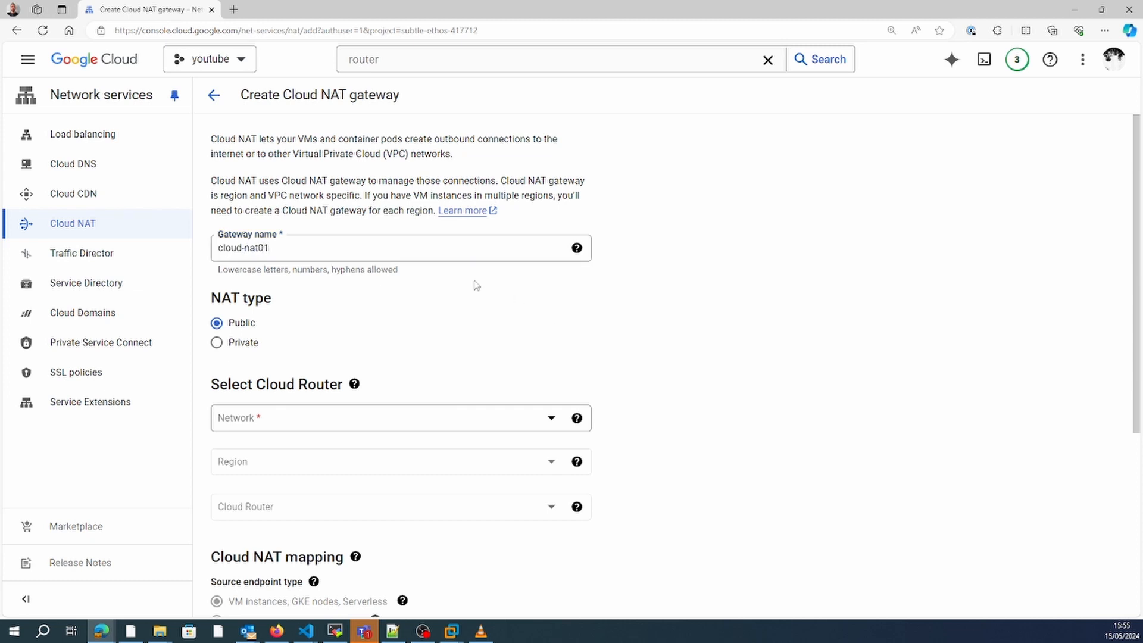
pyautogui.click(397, 243)
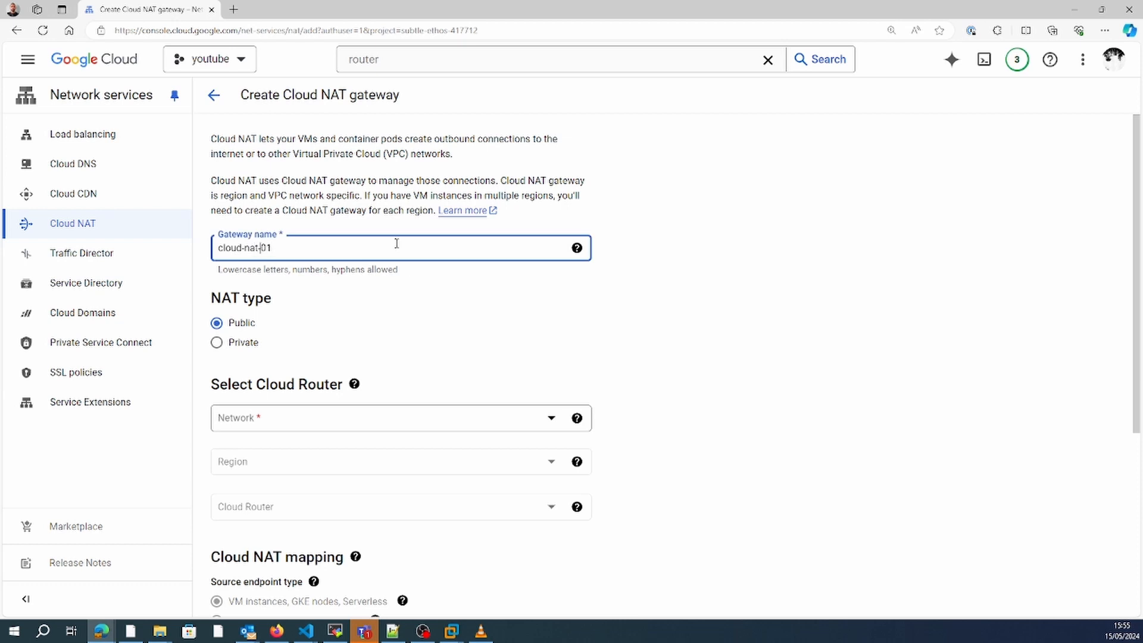
pyautogui.write('gc')
pyautogui.click(423, 319)
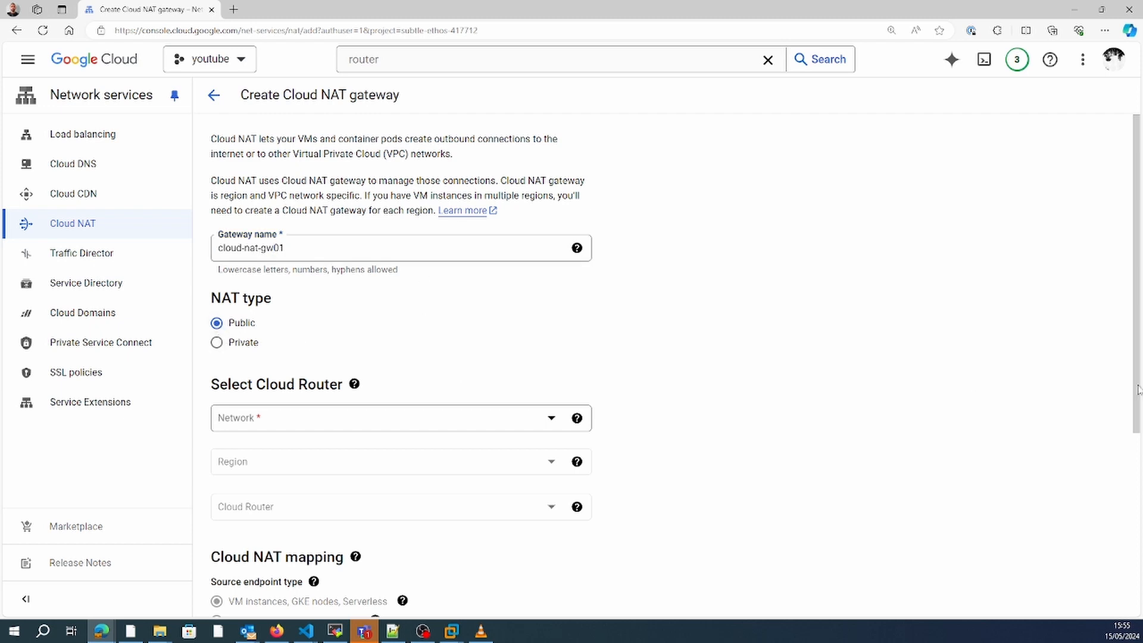
# Step: Assign the NAT gateway to network vpc01, region us-central1 (Iowa) and cloud router router01
pyautogui.scroll(-2, 1135, 407)
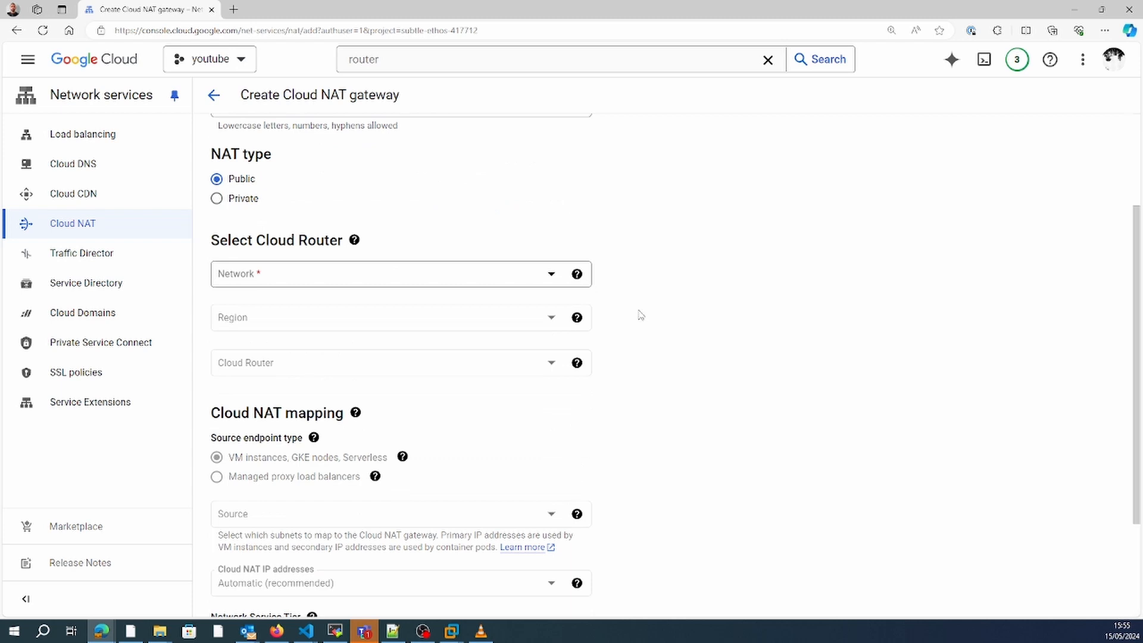
pyautogui.click(521, 278)
pyautogui.click(347, 352)
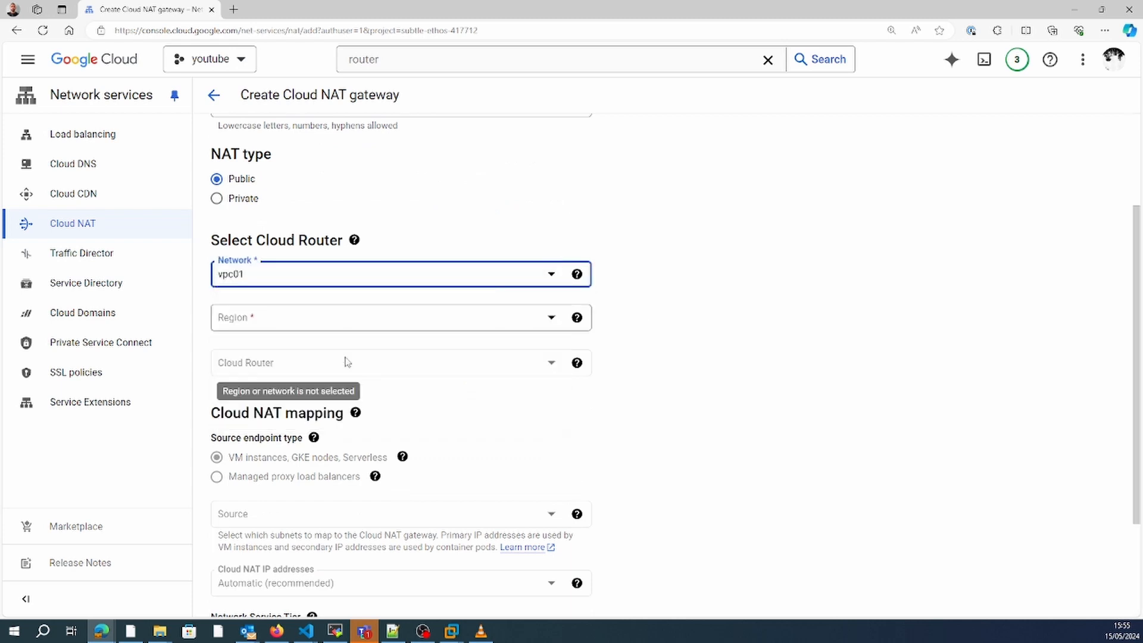
pyautogui.click(334, 319)
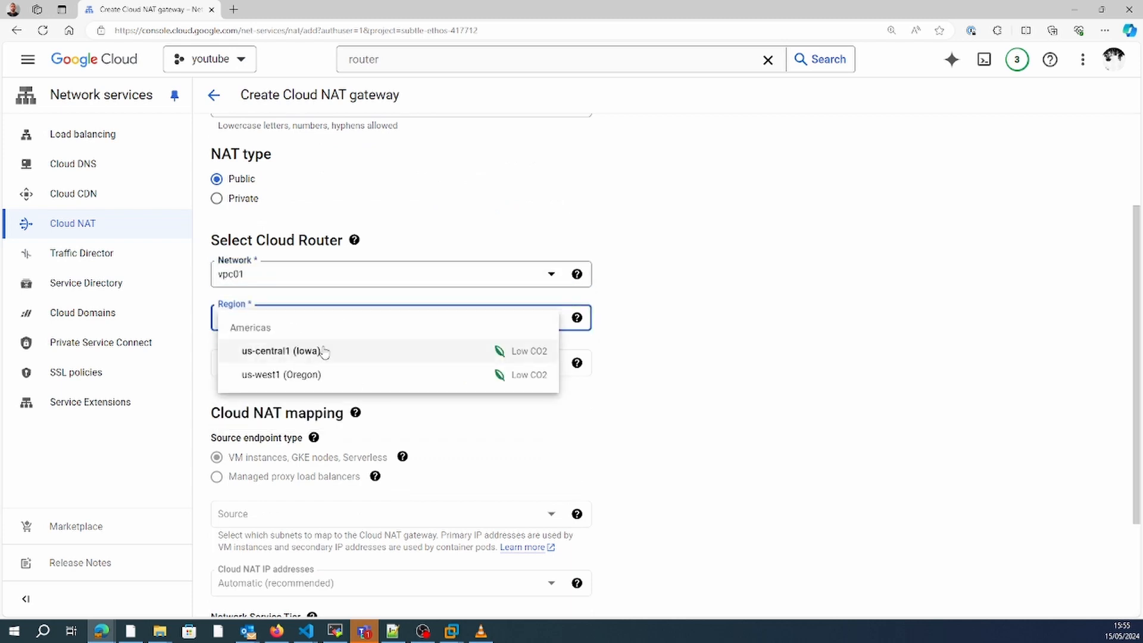
pyautogui.click(323, 351)
pyautogui.click(320, 379)
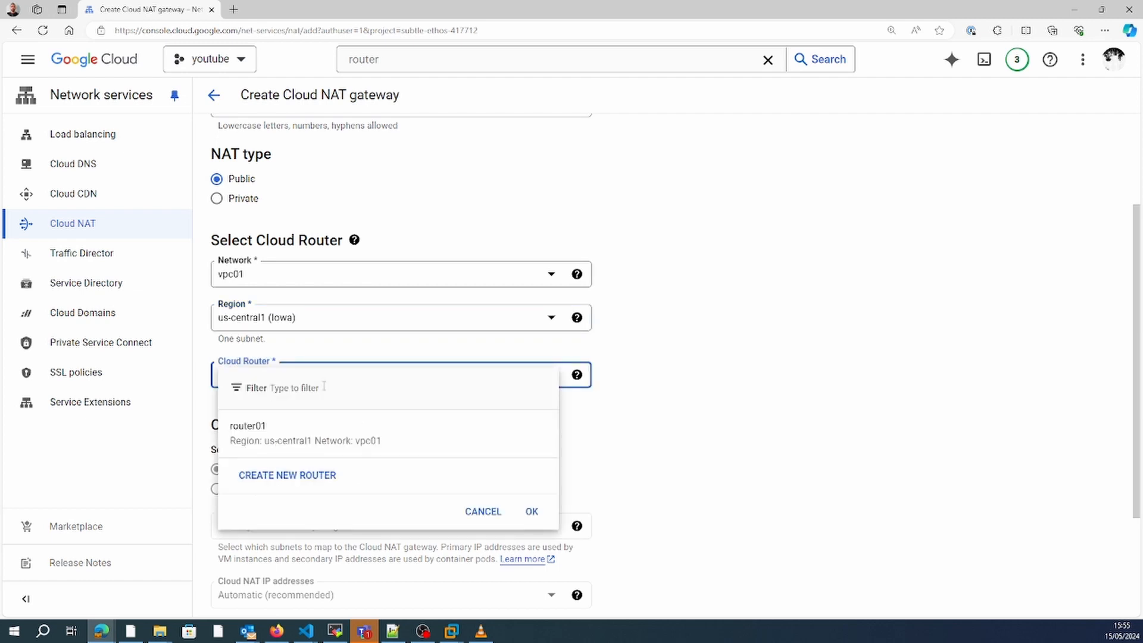
pyautogui.click(269, 433)
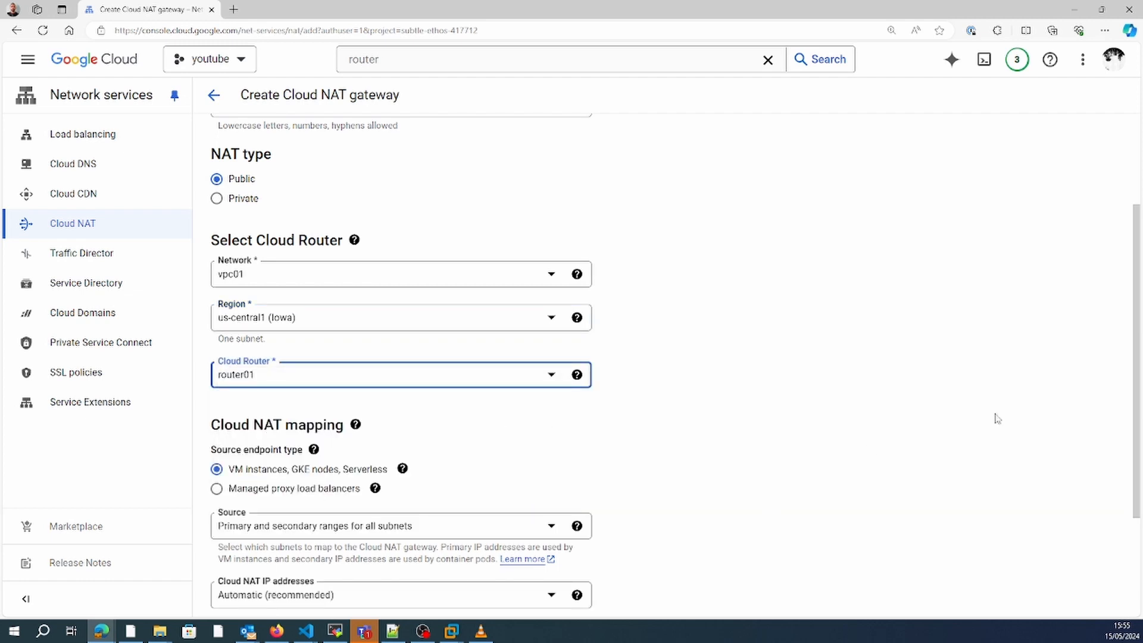
# Step: Set the Cloud NAT IP addresses to Manual with the reserved static address cloud-nat01, and create the gateway
pyautogui.moveTo(1137, 400); pyautogui.dragTo(1138, 500)
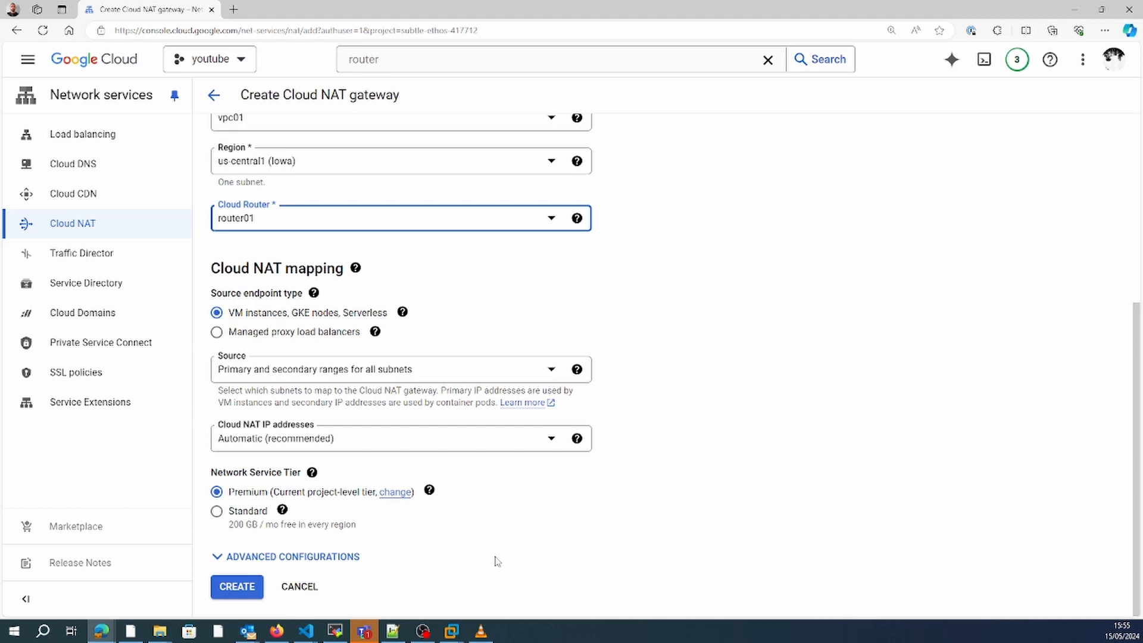
pyautogui.click(519, 441)
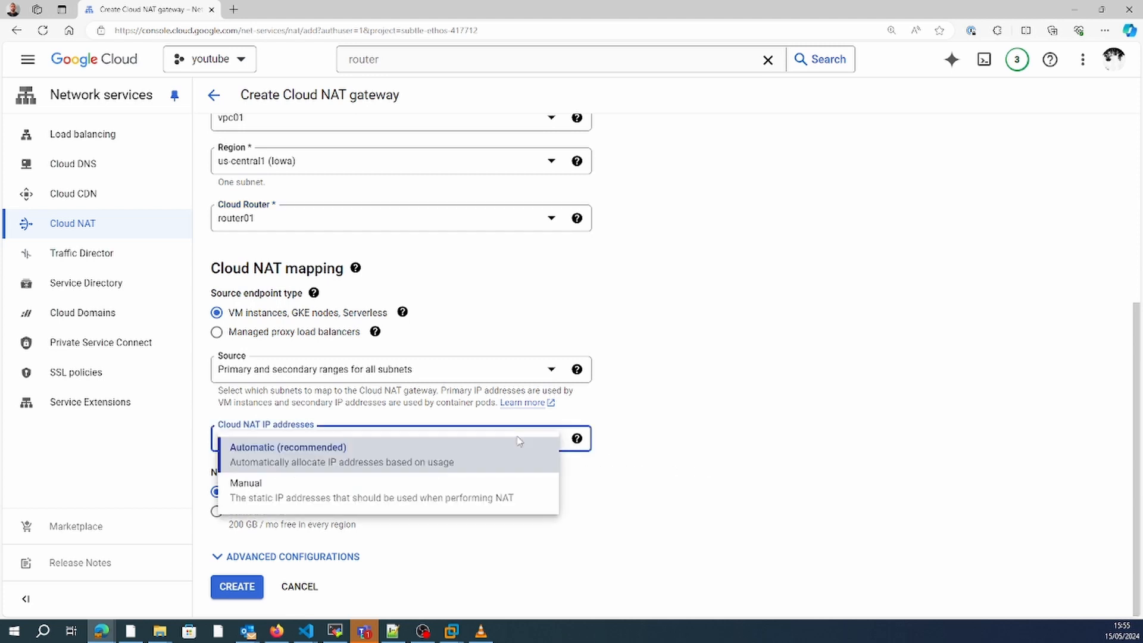
pyautogui.click(429, 493)
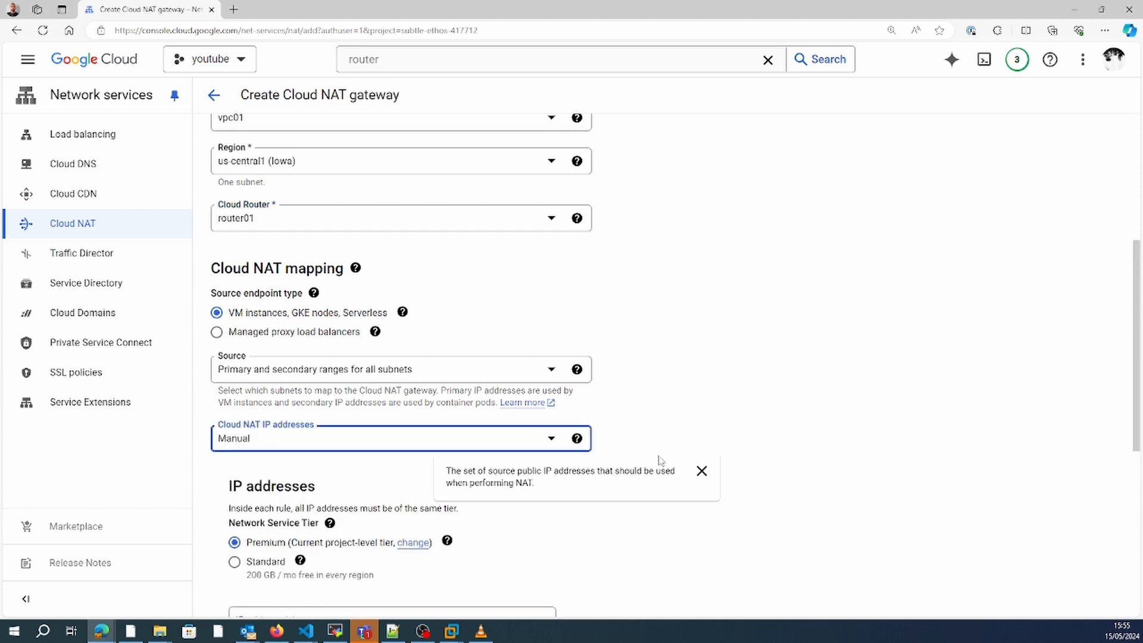
pyautogui.scroll(-3, 1136, 424)
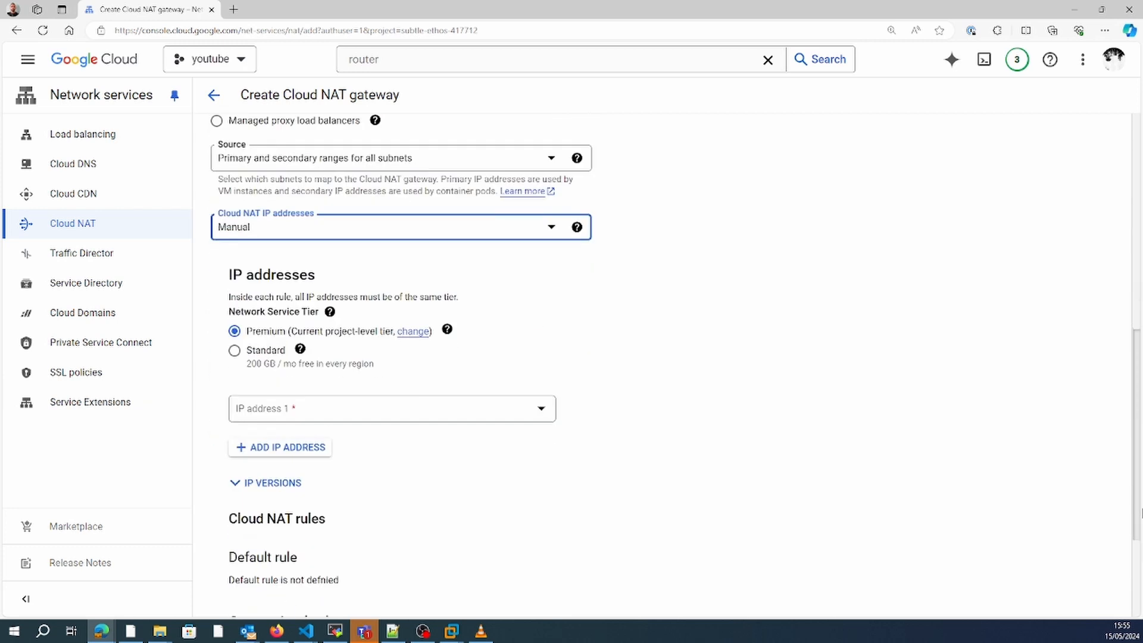
pyautogui.click(466, 409)
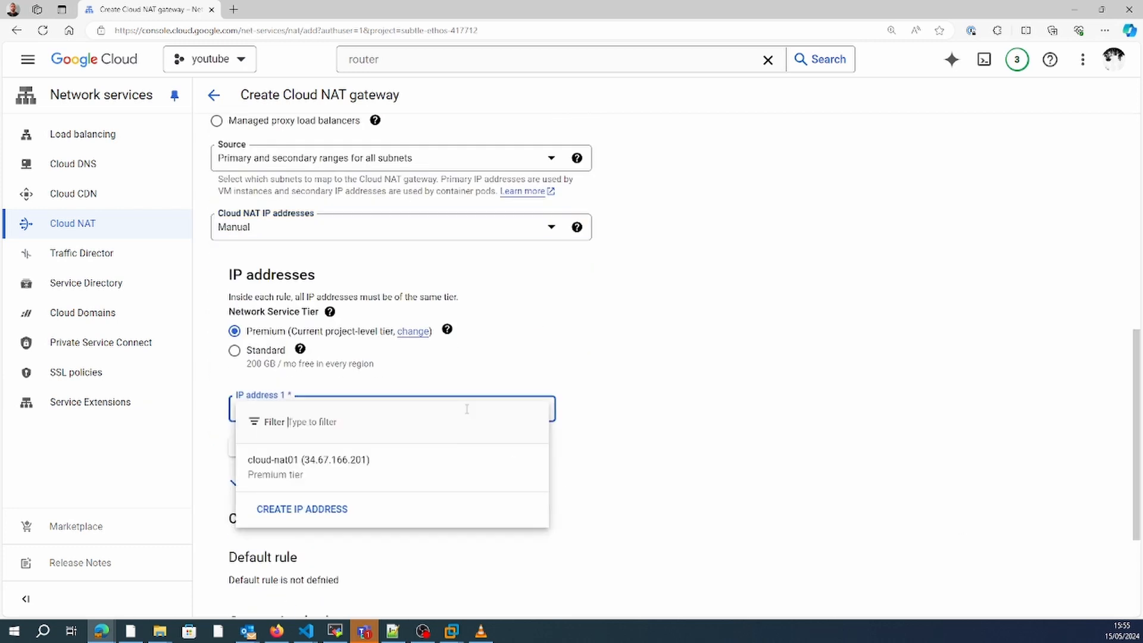
pyautogui.click(399, 468)
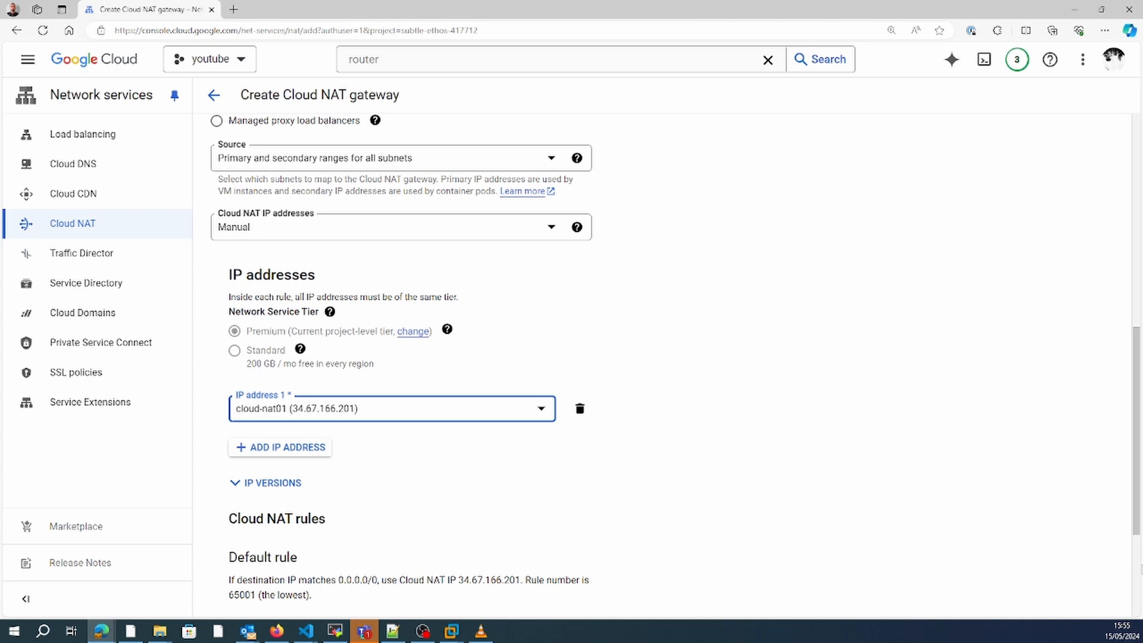
pyautogui.click(1136, 565)
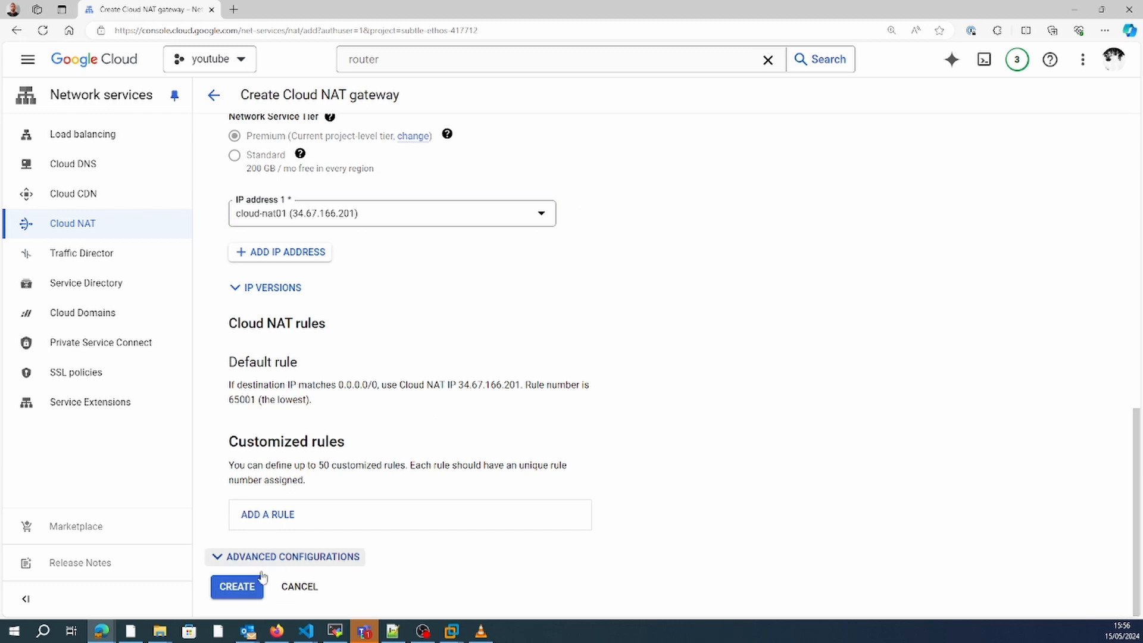
pyautogui.click(236, 587)
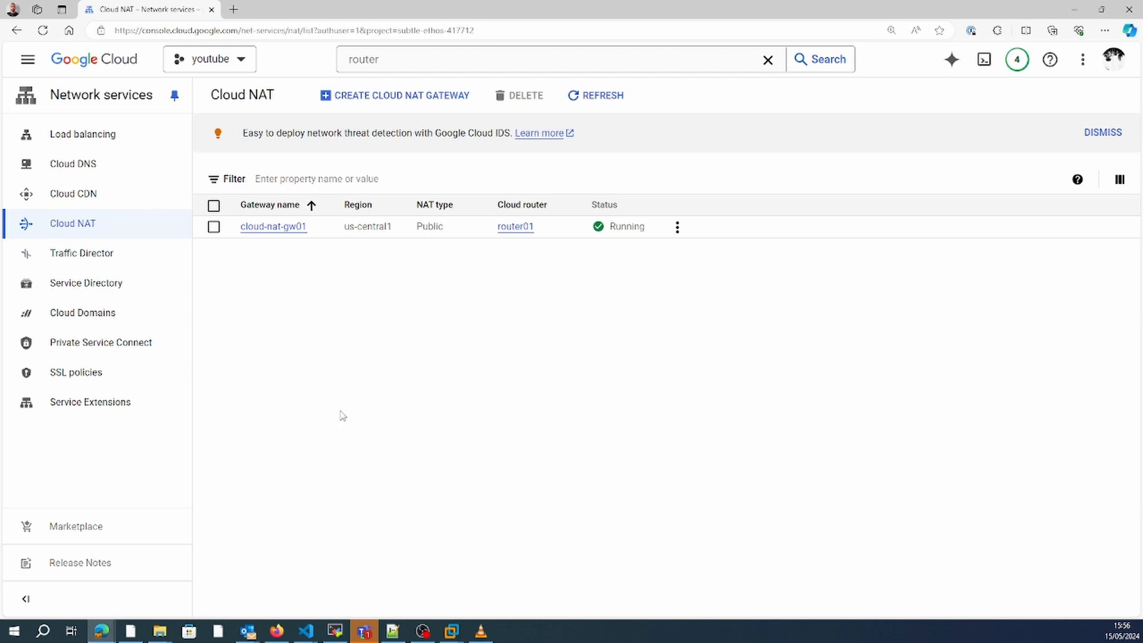
# Step: Switch to the SSH-in-browser terminal session of the sev1 VM
pyautogui.hotkey('alt', 'Tab')
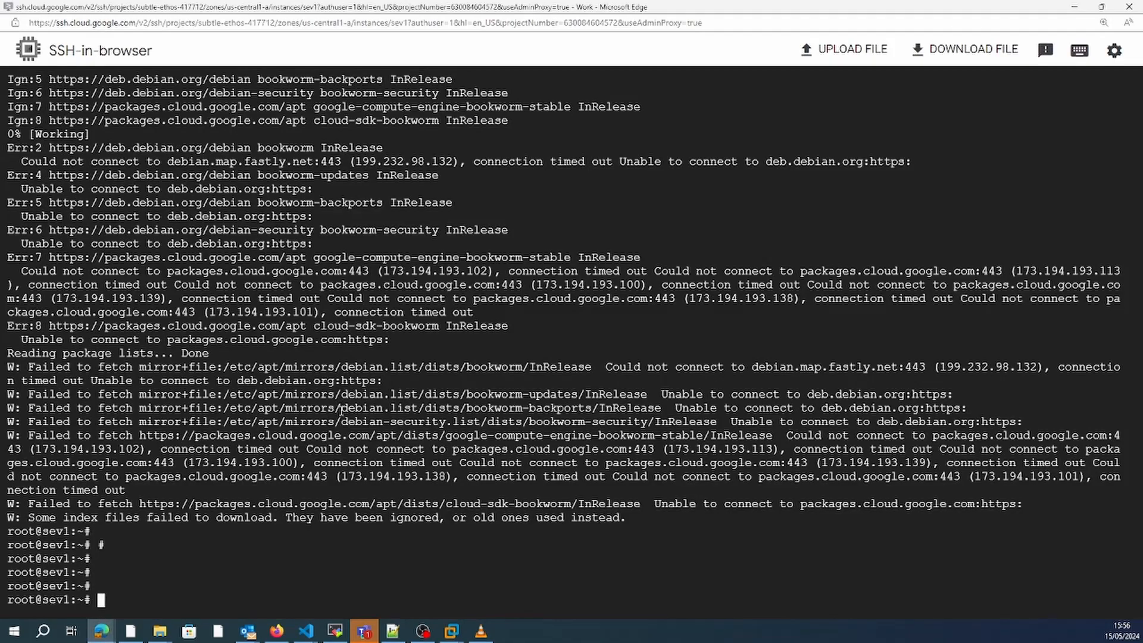